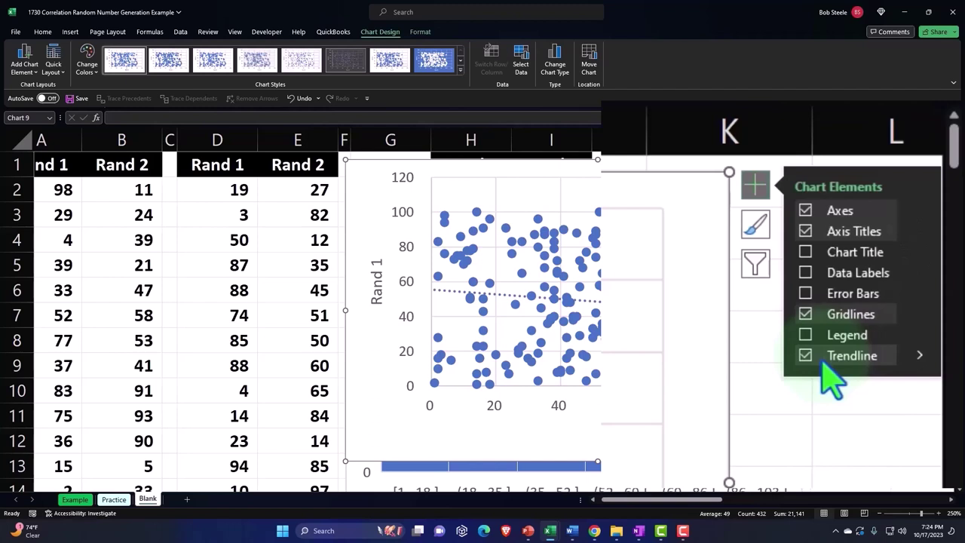
# Format the scatter chart's trendline as a solid yellow line in Format Trendline options.
pyautogui.click(920, 356)
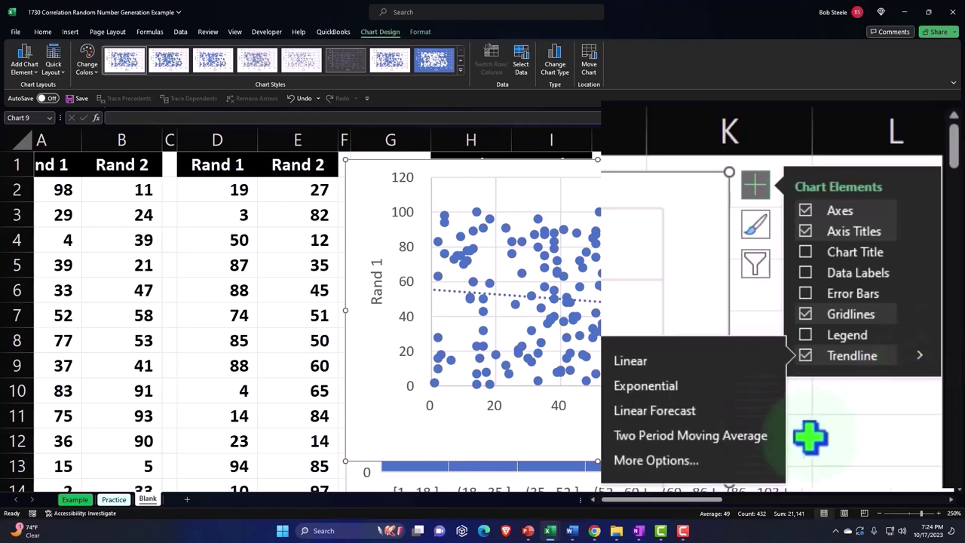
pyautogui.click(683, 468)
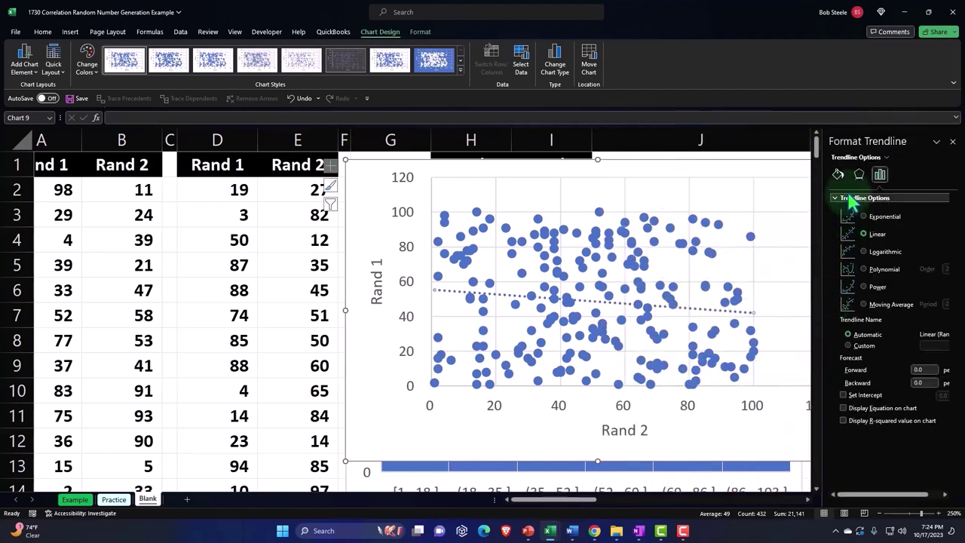
pyautogui.click(838, 175)
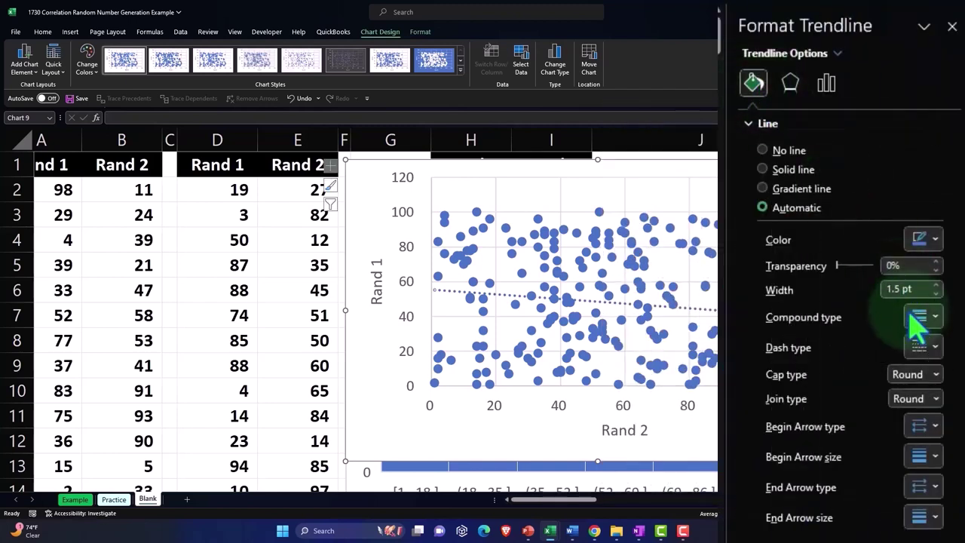
pyautogui.click(931, 348)
pyautogui.click(930, 373)
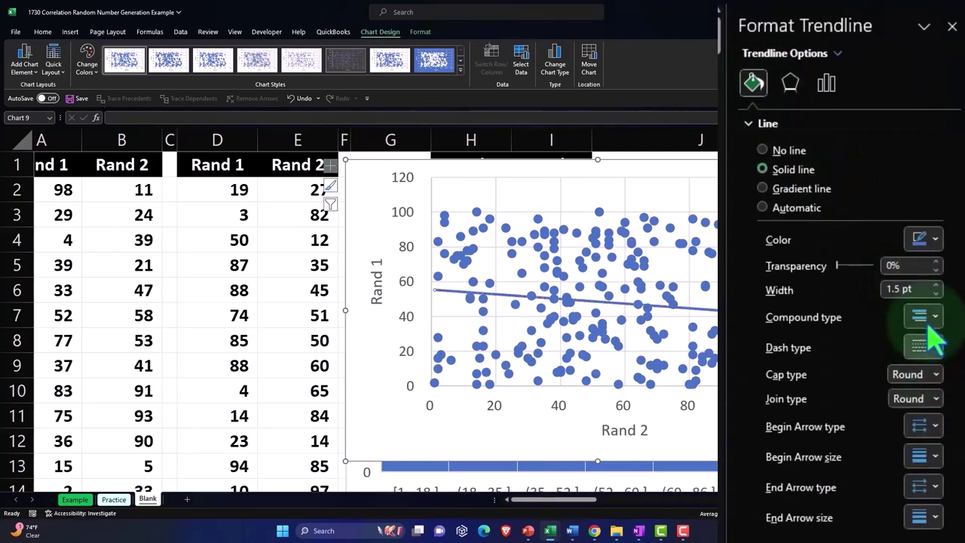
pyautogui.click(935, 239)
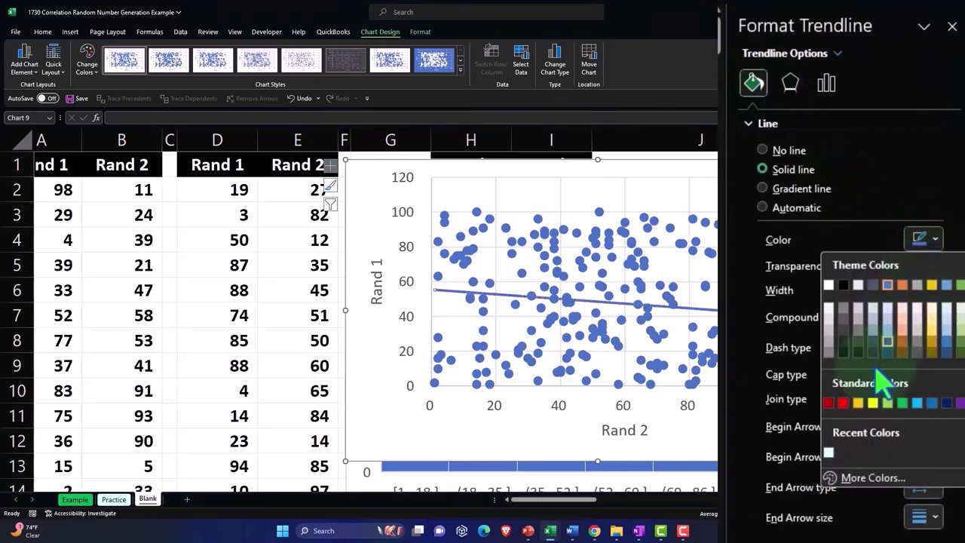
pyautogui.click(859, 404)
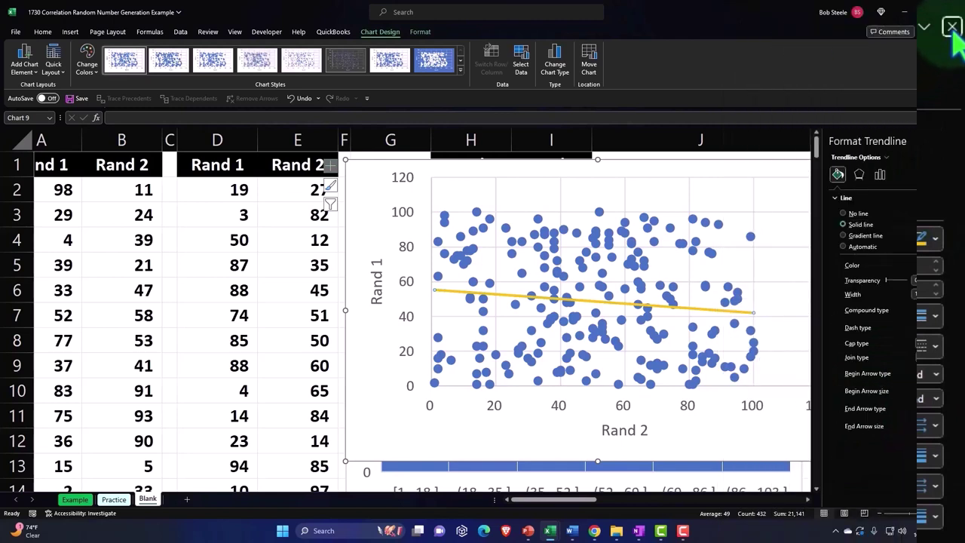
pyautogui.click(957, 136)
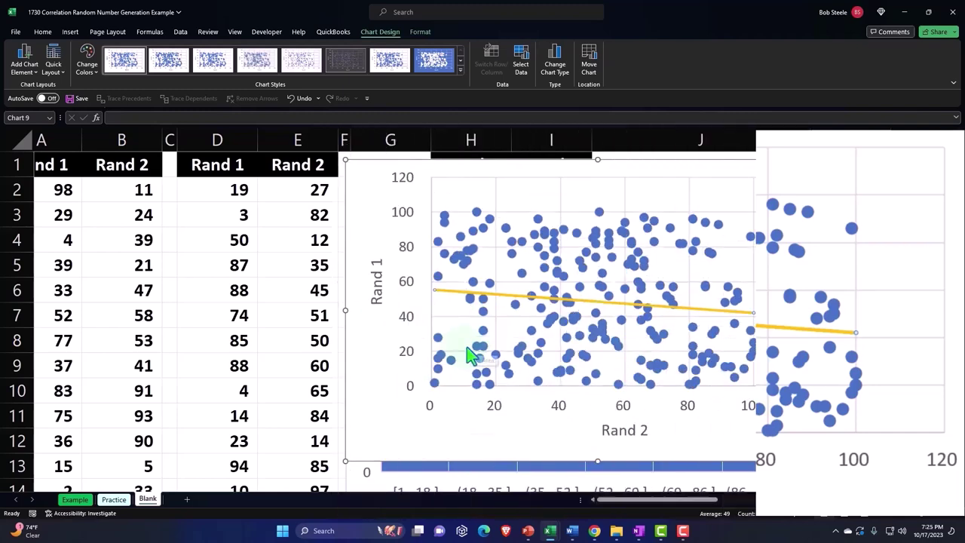
# Drag the scatter chart down below the Rand 1 and Rand 2 histograms, then deselect it.
pyautogui.moveTo(356, 199); pyautogui.dragTo(357, 420)
pyautogui.scroll(-1, 417, 332)
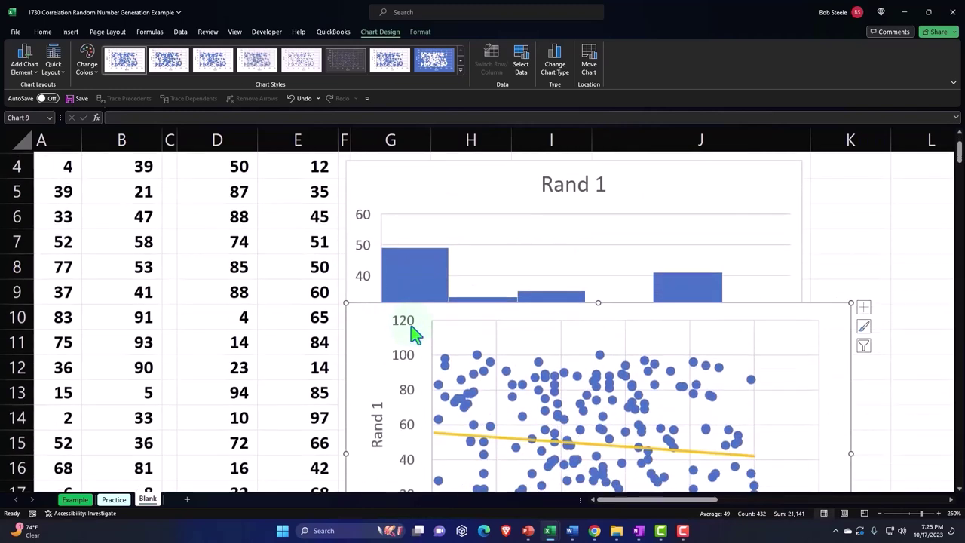
pyautogui.moveTo(351, 317); pyautogui.dragTo(404, 344)
pyautogui.scroll(-3, 405, 345)
pyautogui.moveTo(399, 302); pyautogui.dragTo(374, 337)
pyautogui.scroll(-3, 371, 274)
pyautogui.scroll(-2, 385, 321)
pyautogui.scroll(-3, 392, 373)
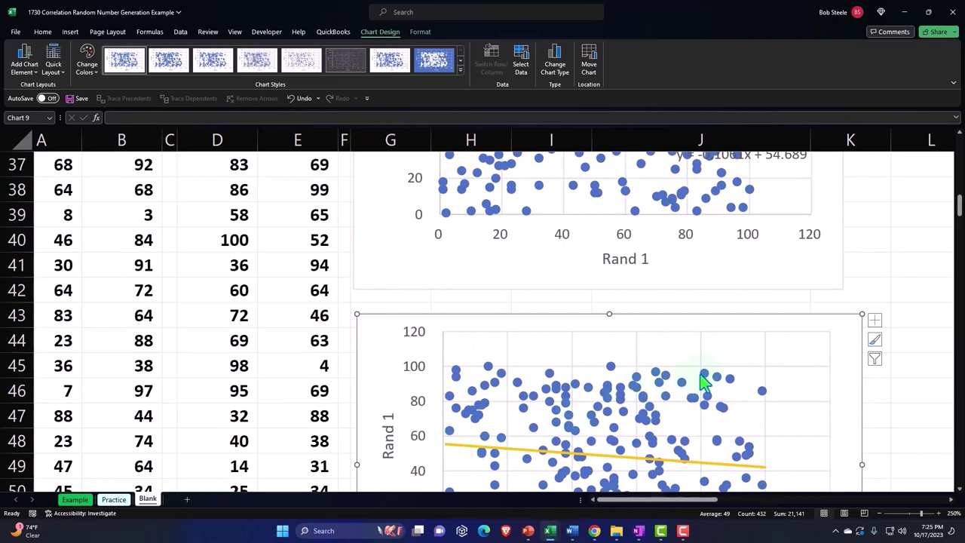
pyautogui.scroll(12, 701, 386)
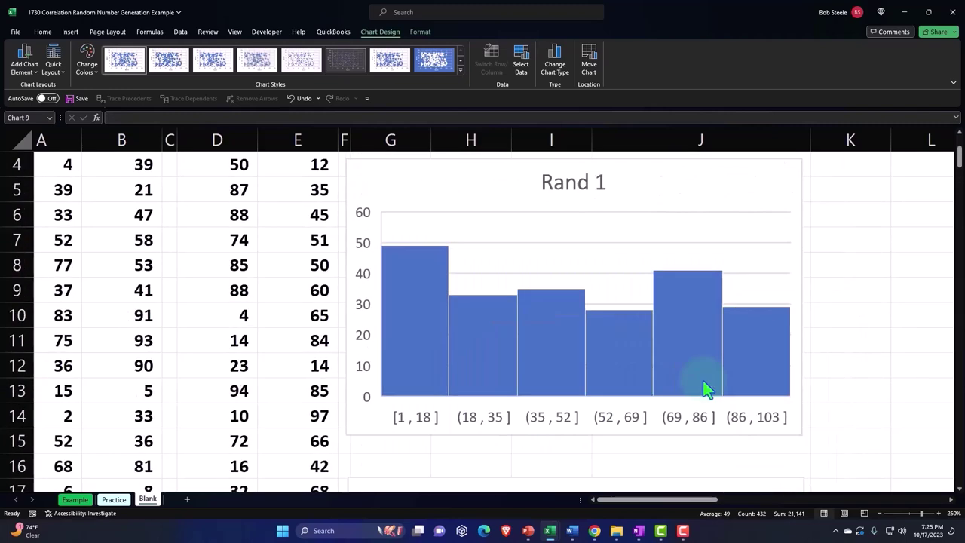
pyautogui.click(218, 165)
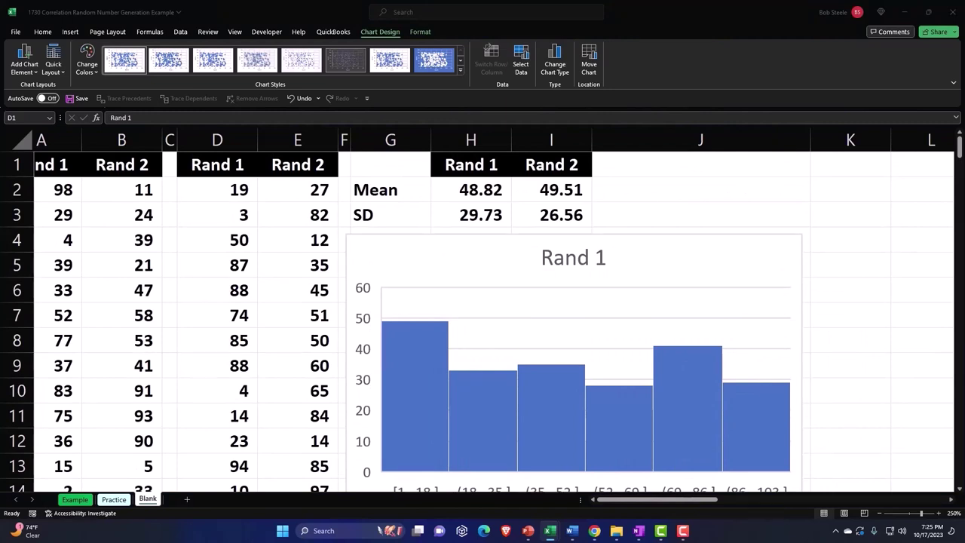
# Enter the header 'Set 1' in K1 and 'Set 2' in L1.
pyautogui.click(872, 195)
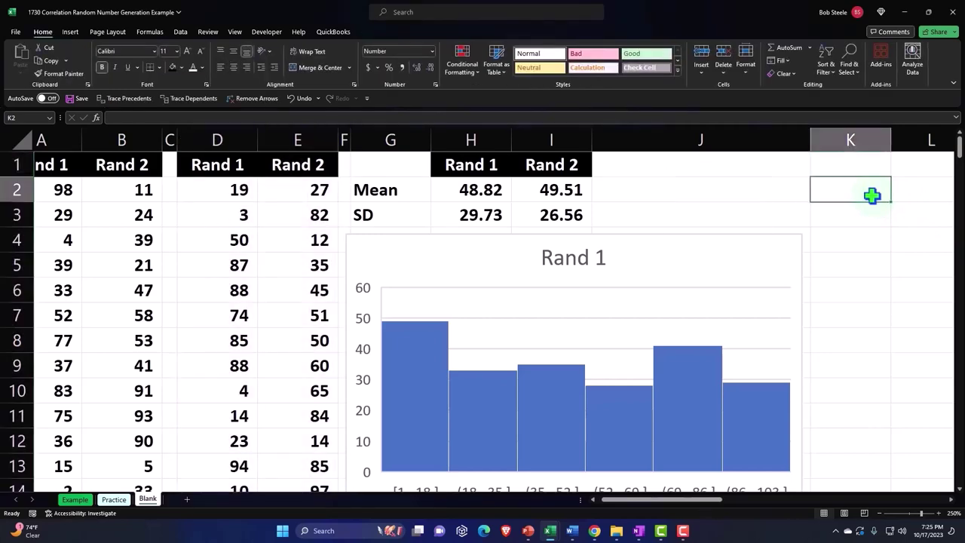
pyautogui.scroll(-9, 857, 304)
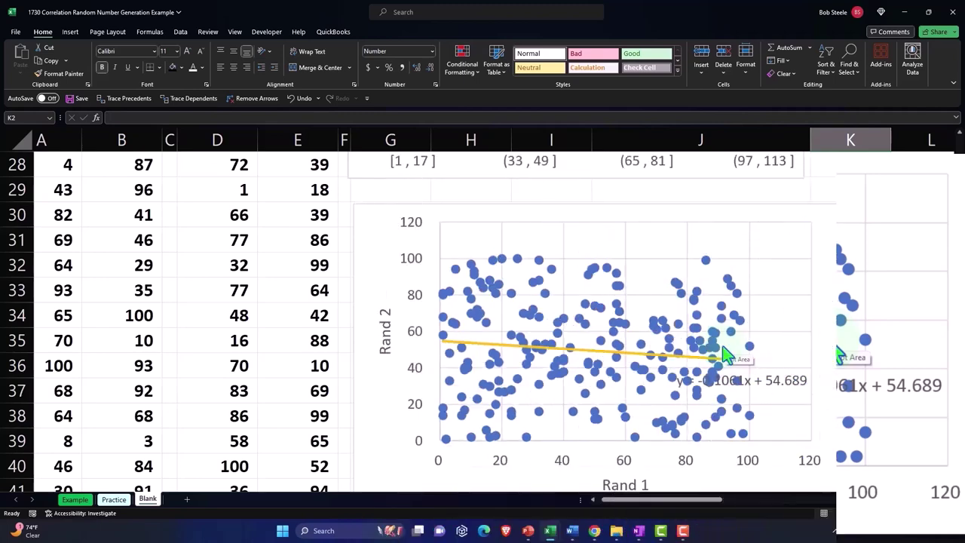
pyautogui.scroll(9, 725, 355)
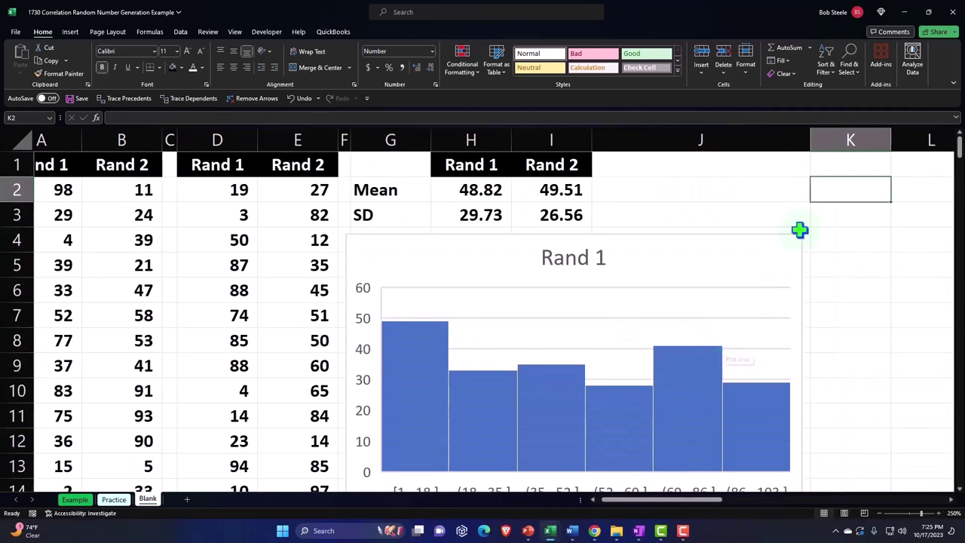
pyautogui.hscroll(5, 833, 199)
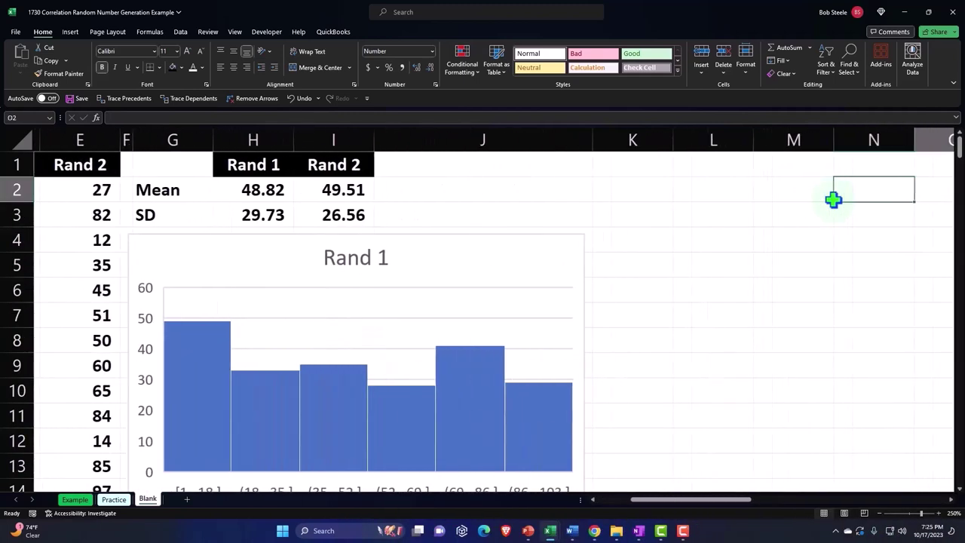
pyautogui.press('Up')
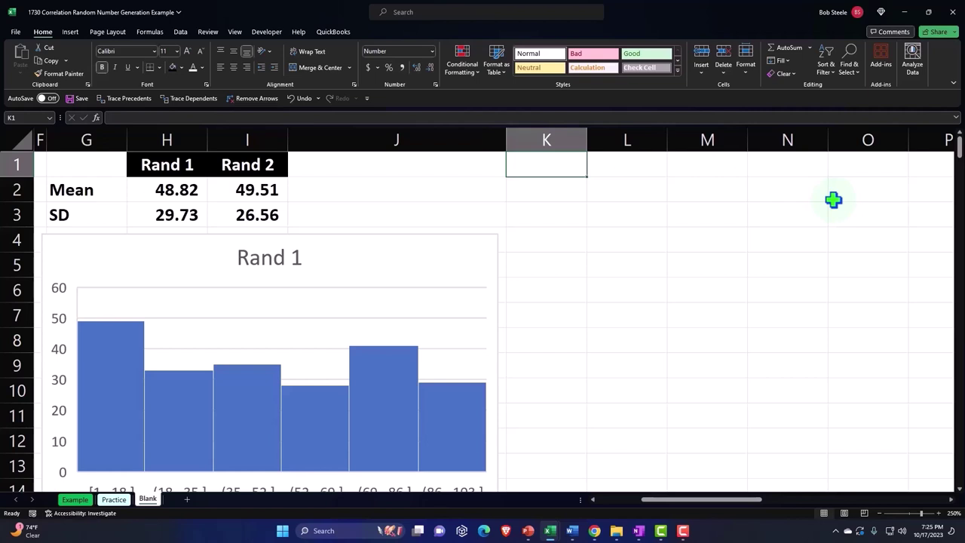
pyautogui.write('Set')
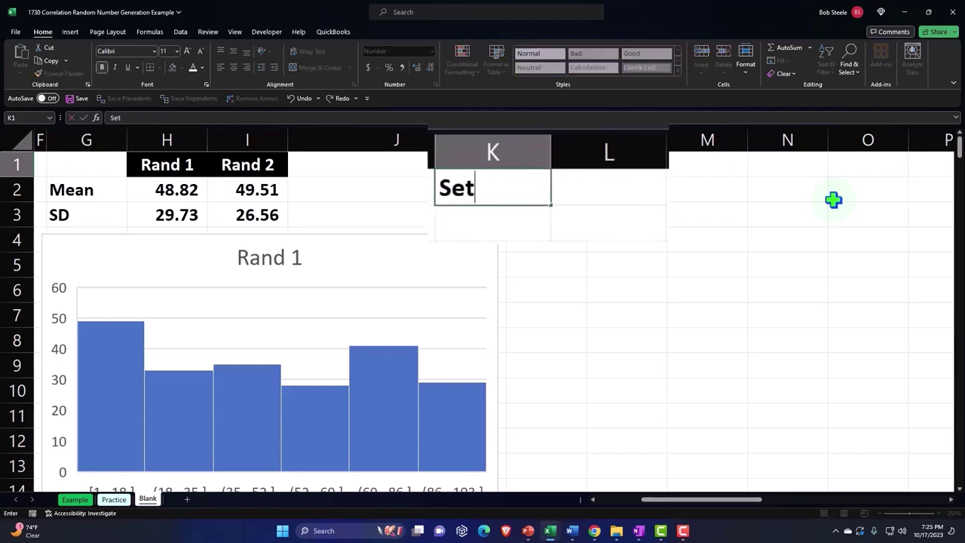
pyautogui.press('Tab')
pyautogui.write('S')
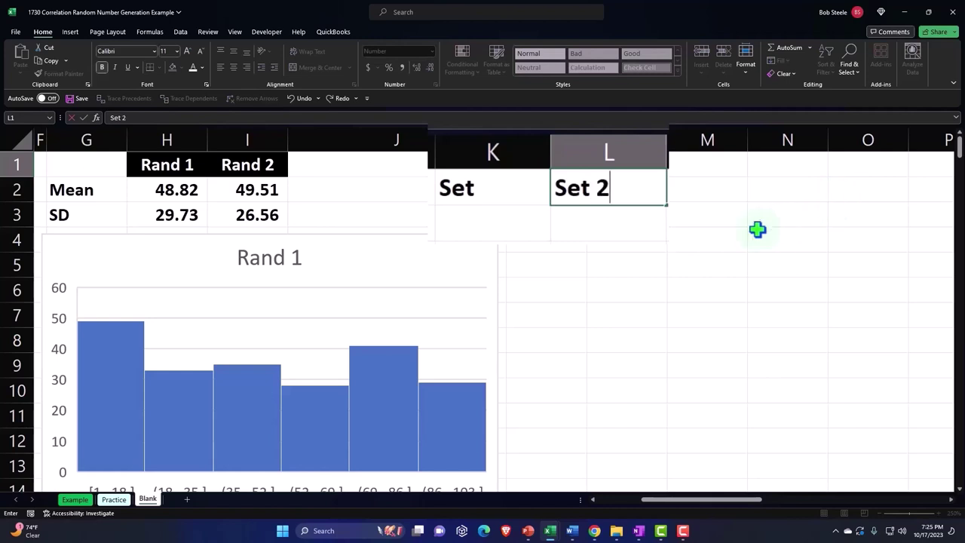
pyautogui.doubleClick(524, 187)
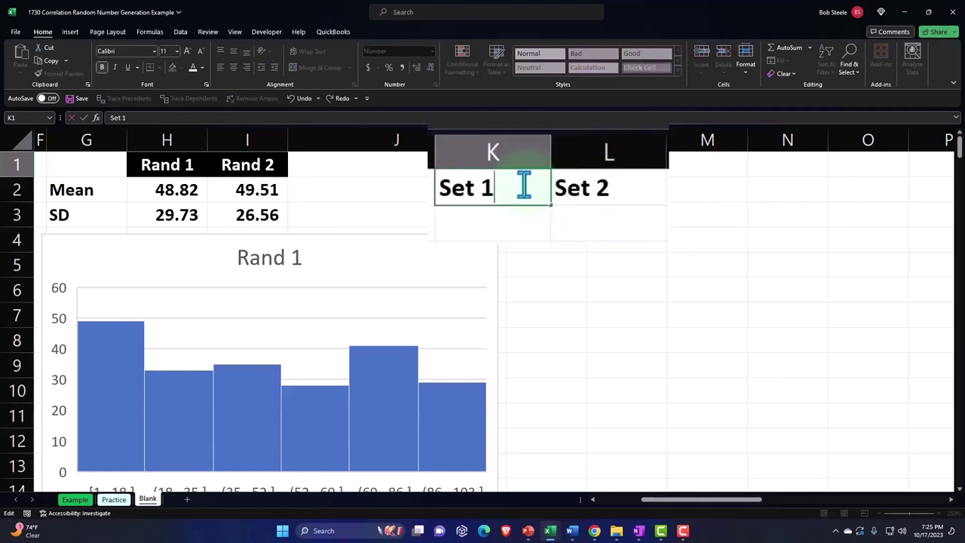
pyautogui.press('Return')
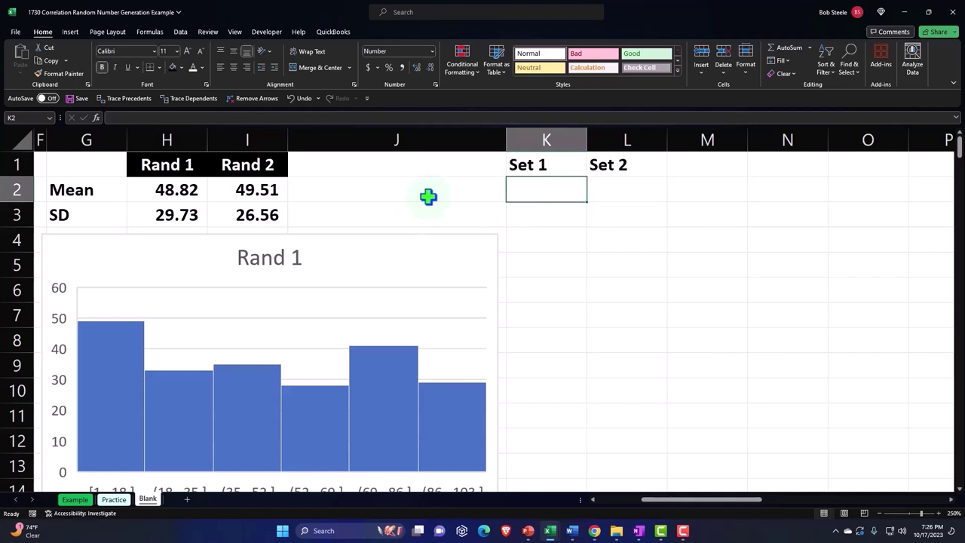
# Enter 5 and 10 in K2:K3 and fill the series down column K to 100.
pyautogui.press('F2')
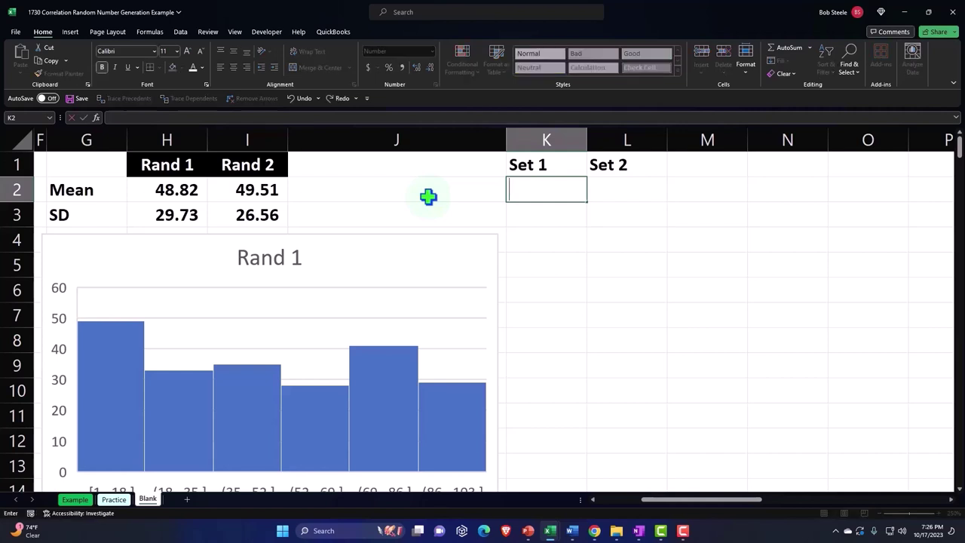
pyautogui.press('Escape')
pyautogui.click(548, 190)
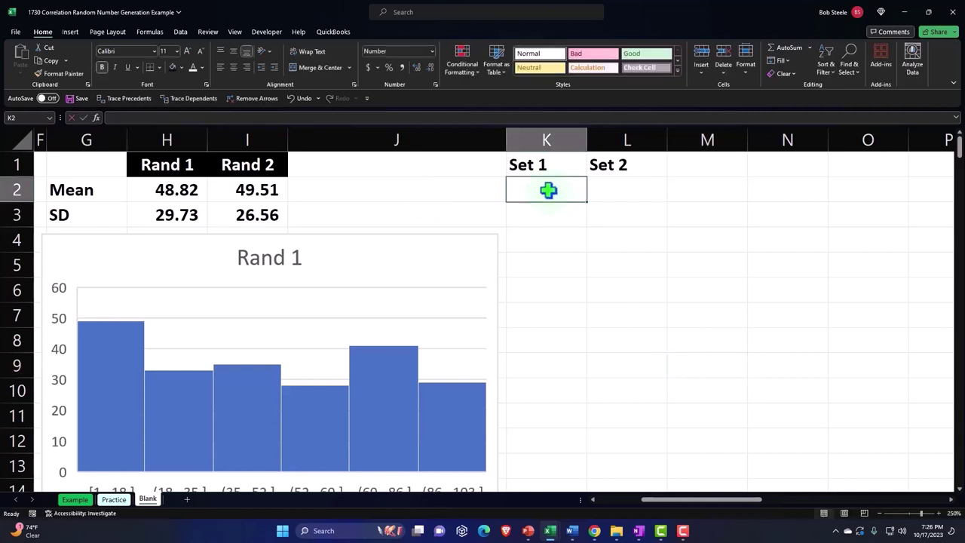
pyautogui.write('5')
pyautogui.press('Return')
pyautogui.write('10')
pyautogui.press('Return')
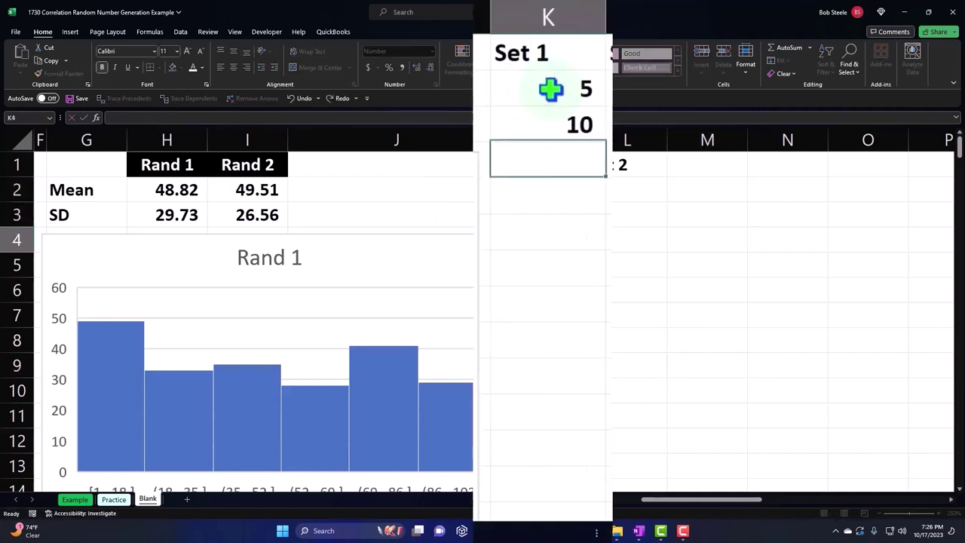
pyautogui.click(548, 190)
pyautogui.moveTo(548, 90); pyautogui.dragTo(610, 468)
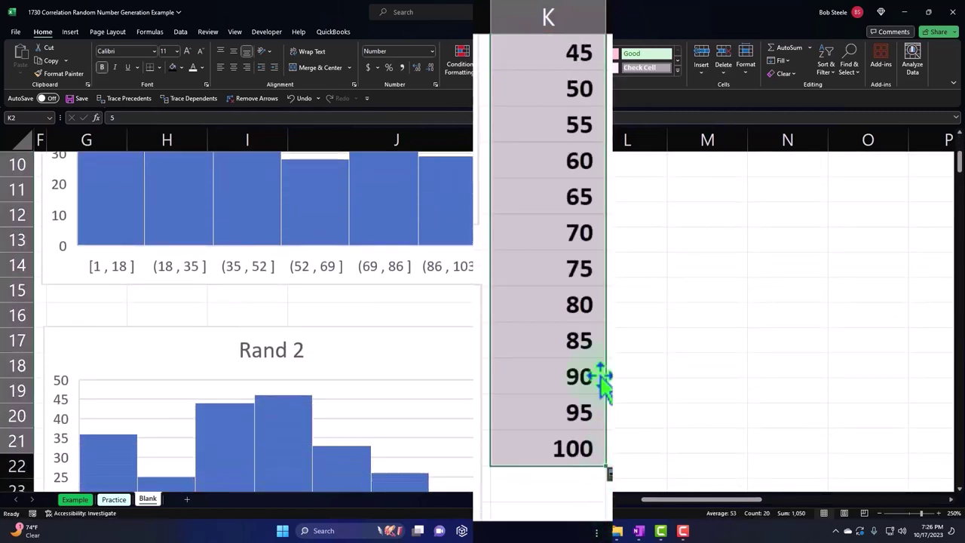
# Copy the 5–100 series, paste it at K42, and shift both charts slightly left.
pyautogui.scroll(3, 599, 287)
pyautogui.moveTo(558, 95); pyautogui.dragTo(575, 462)
pyautogui.scroll(-2, 575, 452)
pyautogui.hotkey('ctrl', 'c')
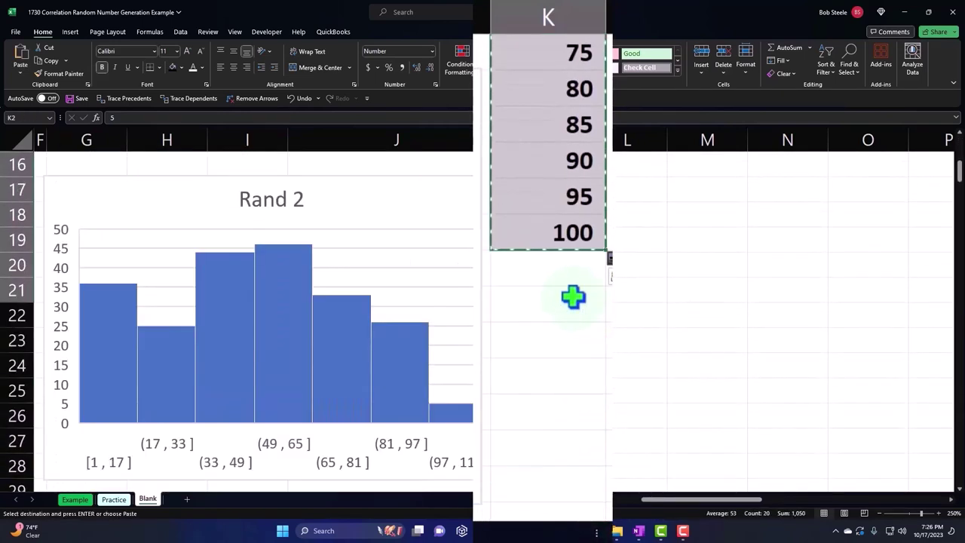
pyautogui.moveTo(562, 261); pyautogui.dragTo(565, 337)
pyautogui.scroll(-4, 566, 412)
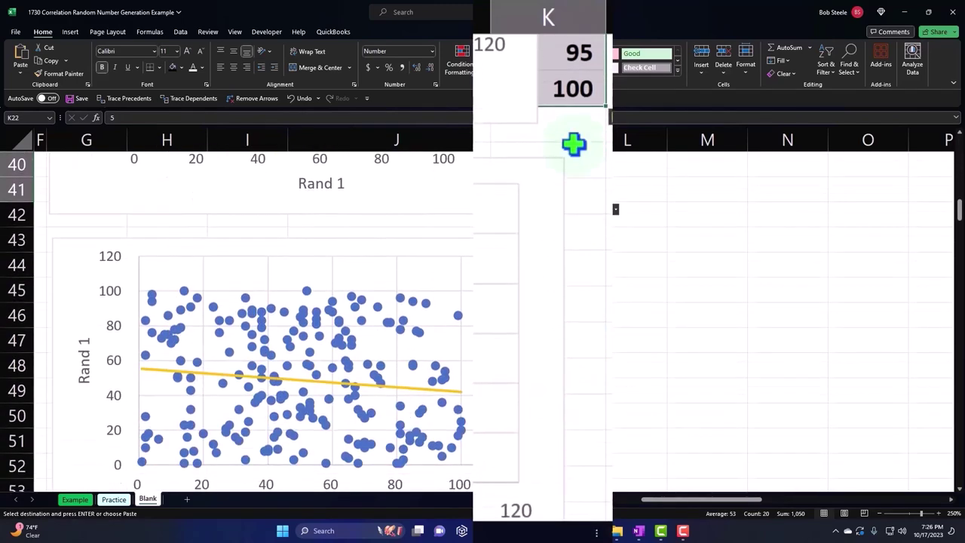
pyautogui.click(573, 125)
pyautogui.hotkey('ctrl', 'v')
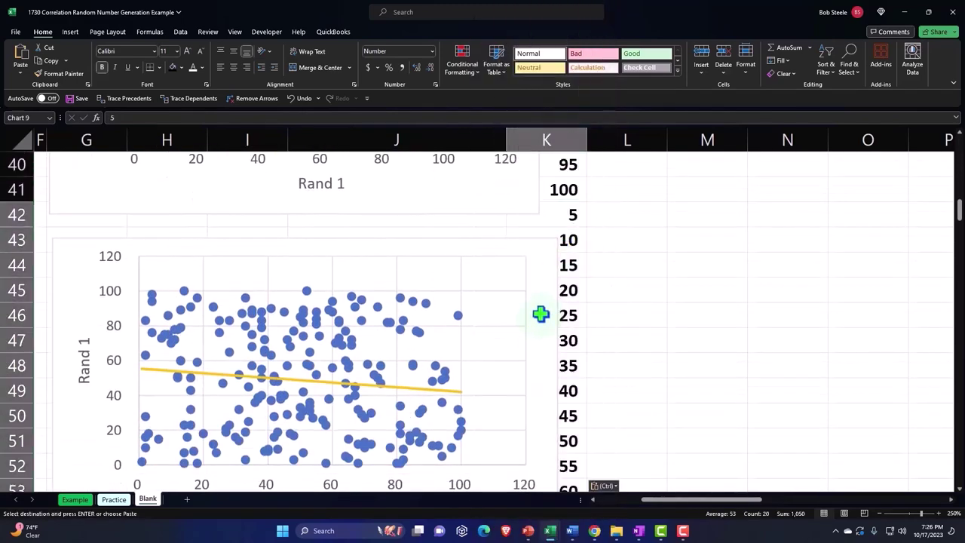
pyautogui.moveTo(538, 317); pyautogui.dragTo(487, 315)
pyautogui.moveTo(528, 204); pyautogui.dragTo(493, 205)
# Paste four more 5–100 blocks consecutively further down the Set 1 column.
pyautogui.scroll(-4, 571, 312)
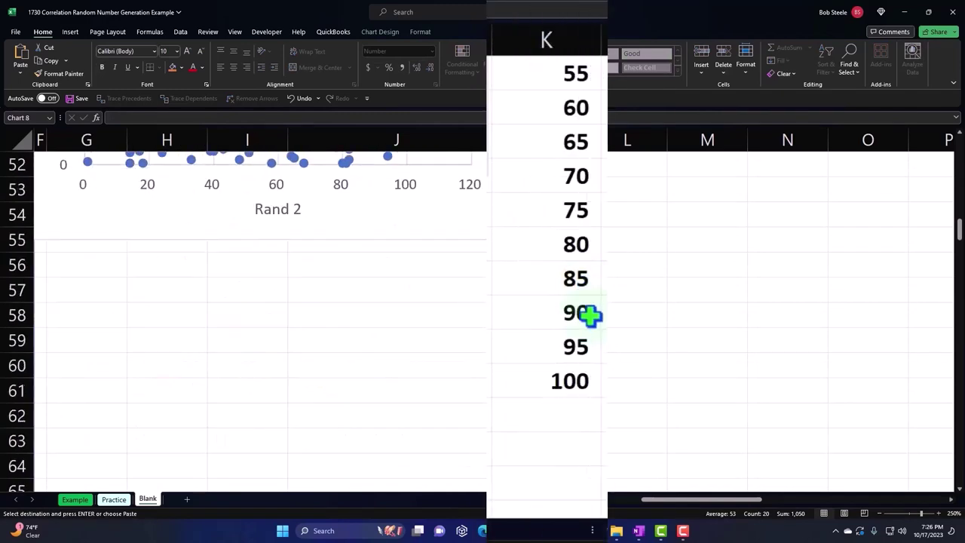
pyautogui.click(578, 408)
pyautogui.hotkey('ctrl', 'v')
pyautogui.scroll(-5, 580, 392)
pyautogui.scroll(-2, 580, 392)
pyautogui.click(565, 388)
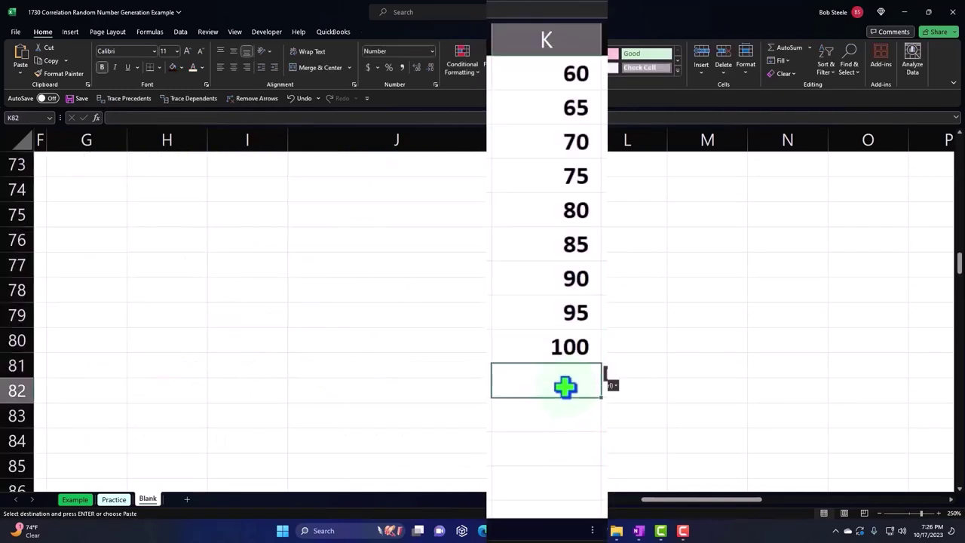
pyautogui.hotkey('ctrl', 'v')
pyautogui.scroll(-5, 565, 389)
pyautogui.scroll(-1, 564, 400)
pyautogui.click(558, 445)
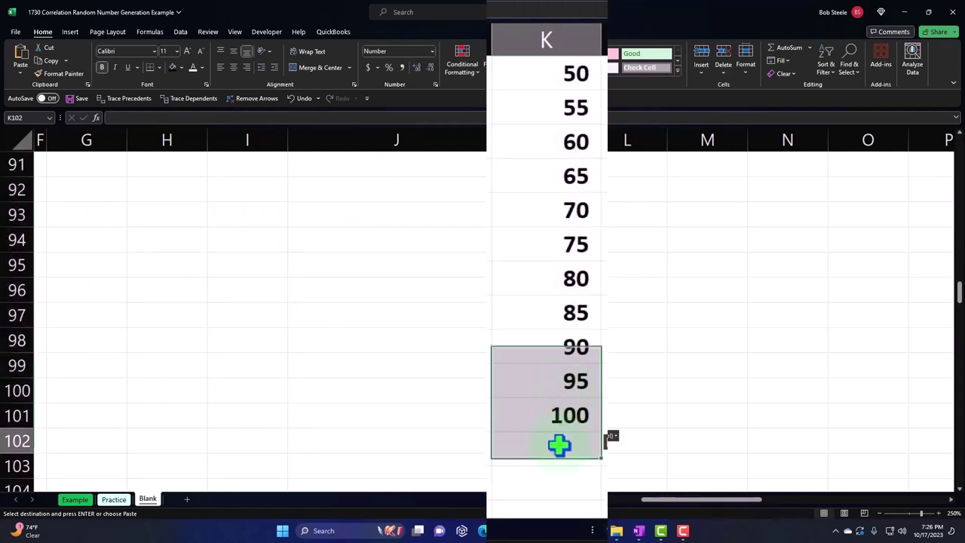
pyautogui.hotkey('ctrl', 'v')
pyautogui.scroll(-4, 554, 400)
pyautogui.scroll(-3, 571, 446)
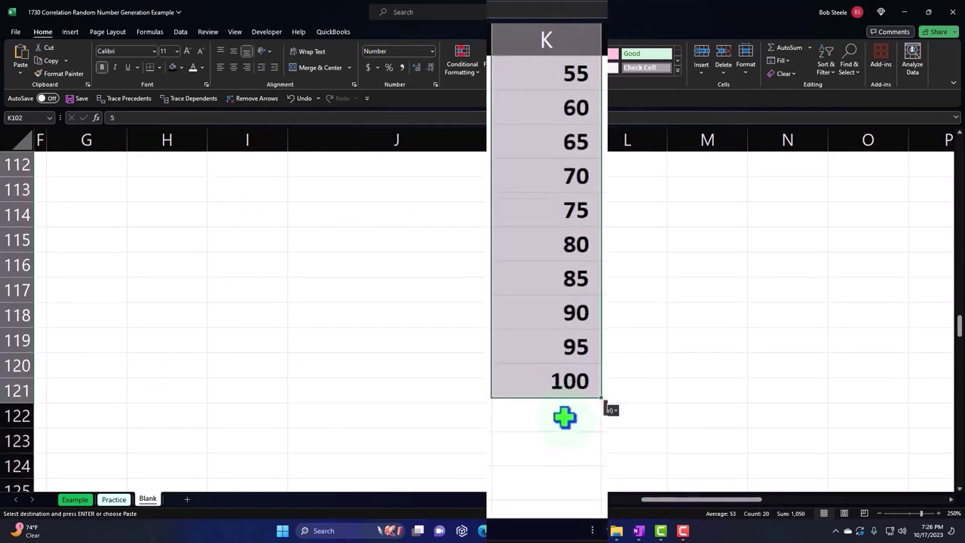
pyautogui.click(565, 416)
pyautogui.hotkey('ctrl', 'v')
# Paste the remaining 5–100 blocks at K142, K162, K182 and K202.
pyautogui.scroll(-3, 565, 416)
pyautogui.scroll(-6, 564, 416)
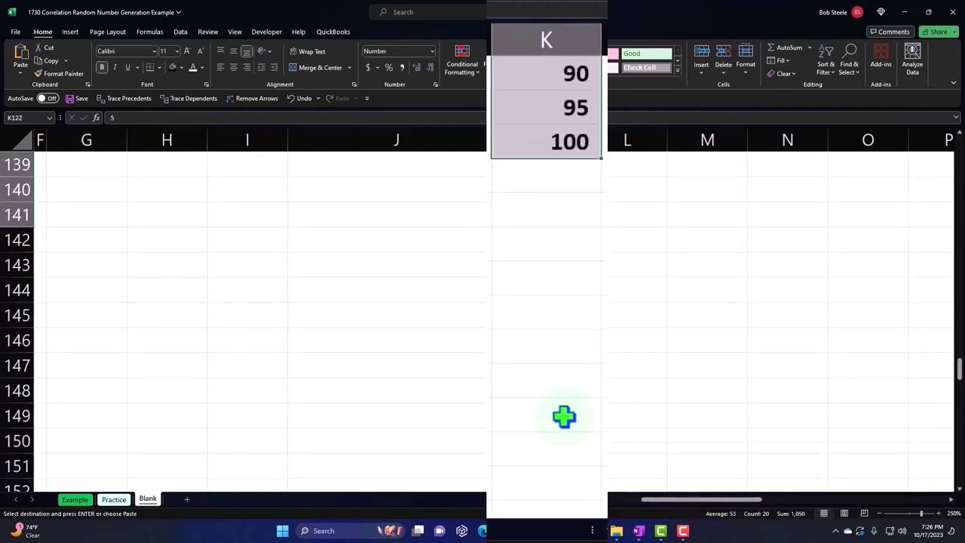
pyautogui.click(554, 178)
pyautogui.hotkey('ctrl', 'v')
pyautogui.scroll(-6, 551, 188)
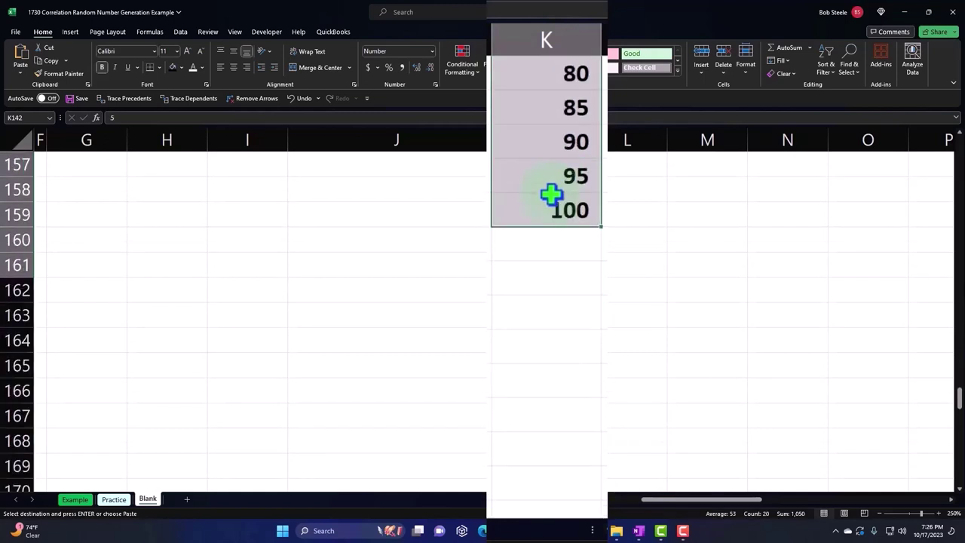
pyautogui.click(551, 246)
pyautogui.hotkey('ctrl', 'v')
pyautogui.scroll(-7, 551, 249)
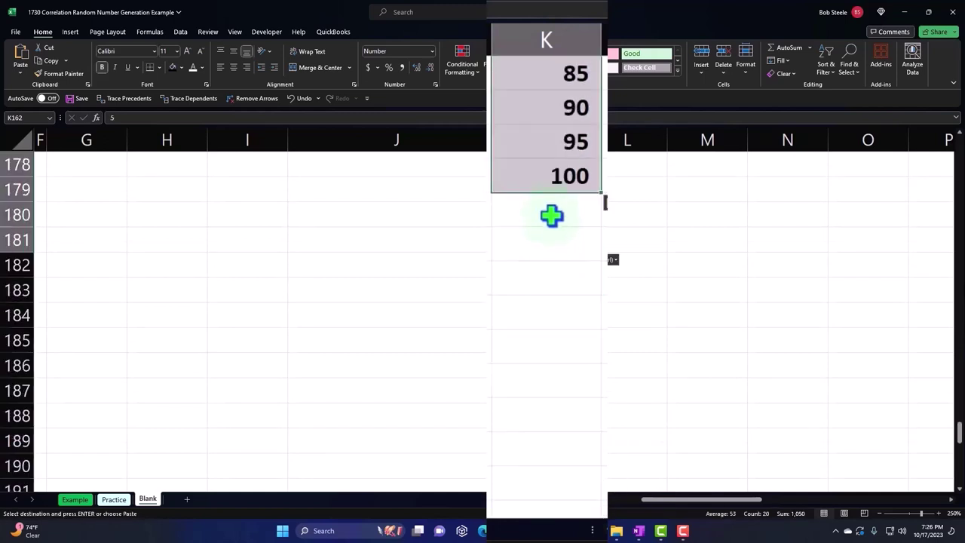
pyautogui.click(552, 265)
pyautogui.hotkey('ctrl', 'v')
pyautogui.scroll(-4, 539, 226)
pyautogui.scroll(-2, 540, 227)
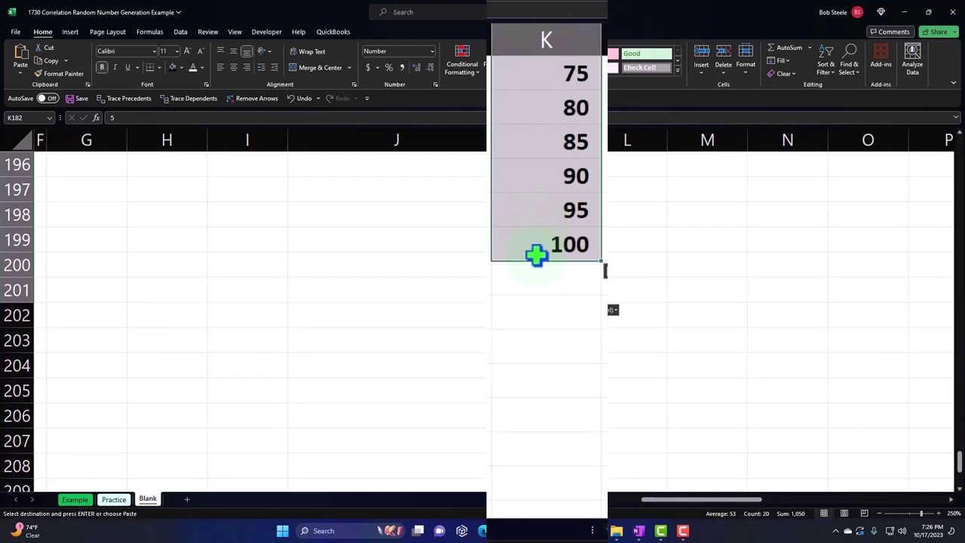
pyautogui.click(545, 312)
pyautogui.hotkey('ctrl', 'v')
pyautogui.scroll(-2, 544, 312)
pyautogui.scroll(-1, 331, 408)
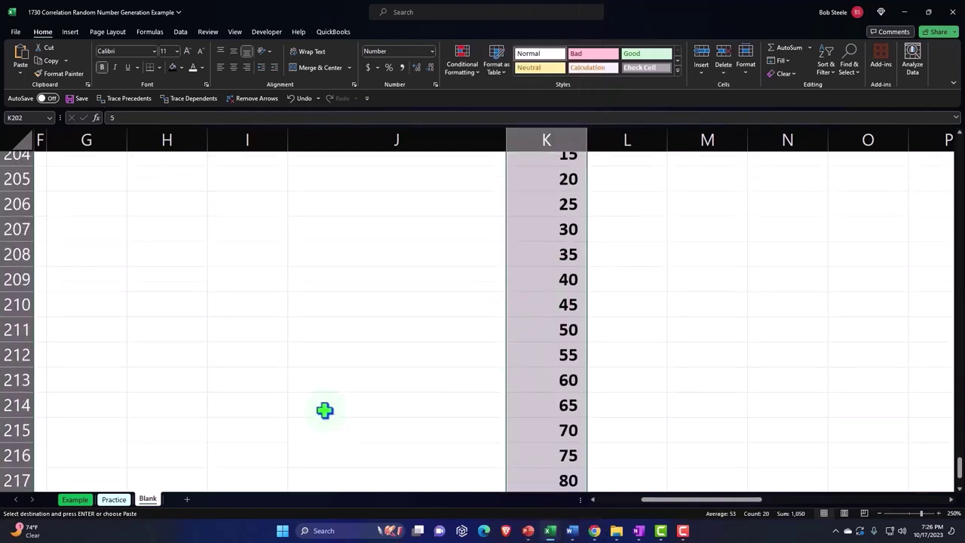
# Delete the extra values in K217:K221 and scroll back to the top.
pyautogui.click(537, 434)
pyautogui.scroll(-2, 536, 433)
pyautogui.moveTo(553, 316); pyautogui.dragTo(564, 414)
pyautogui.press('Delete')
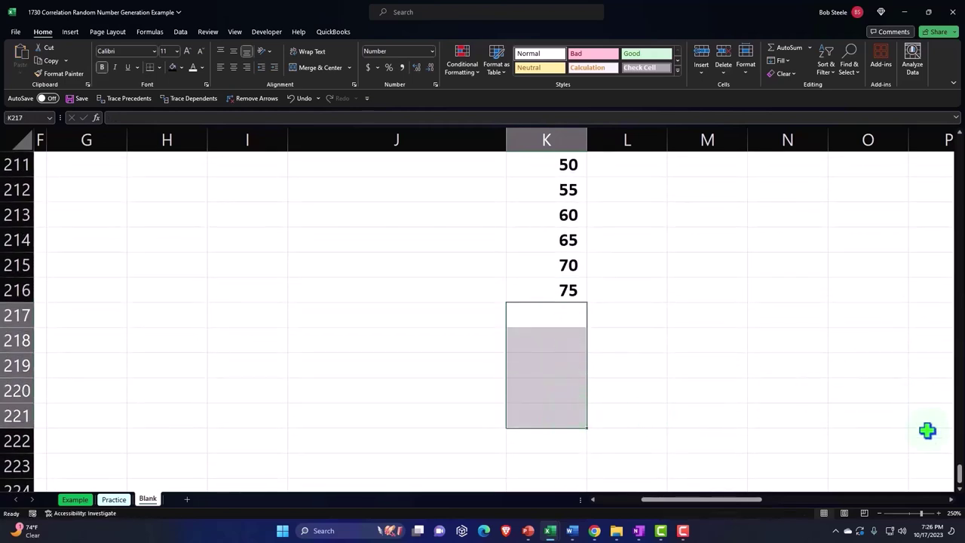
pyautogui.moveTo(959, 475); pyautogui.dragTo(948, 129)
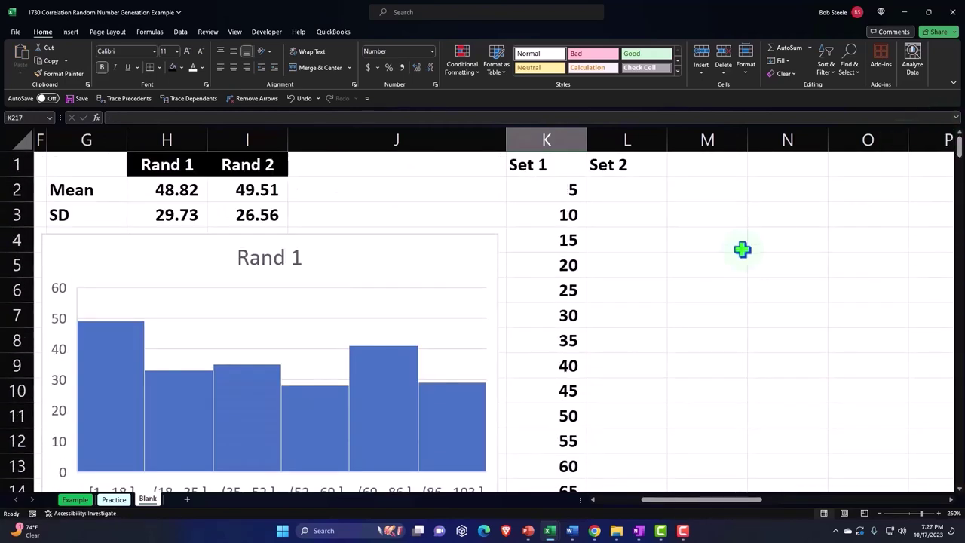
# Copy the first 5–100 block K2:K21 and paste it into Set 2 at L8.
pyautogui.click(616, 315)
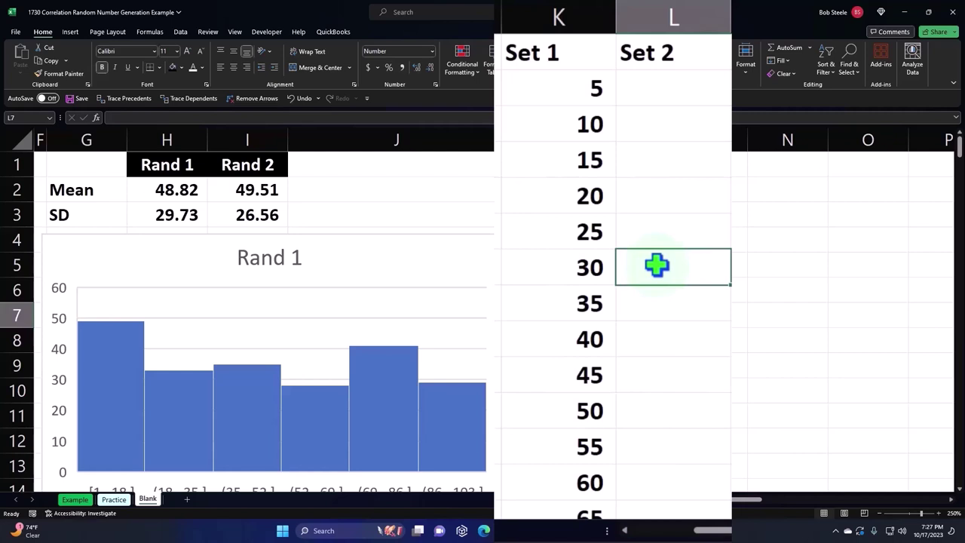
pyautogui.moveTo(577, 95); pyautogui.dragTo(593, 198)
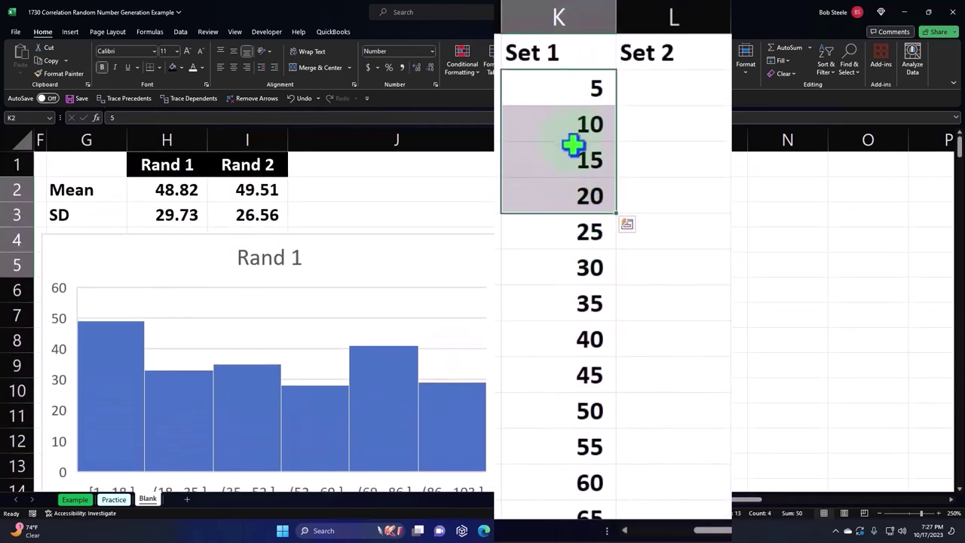
pyautogui.moveTo(551, 90); pyautogui.dragTo(565, 400)
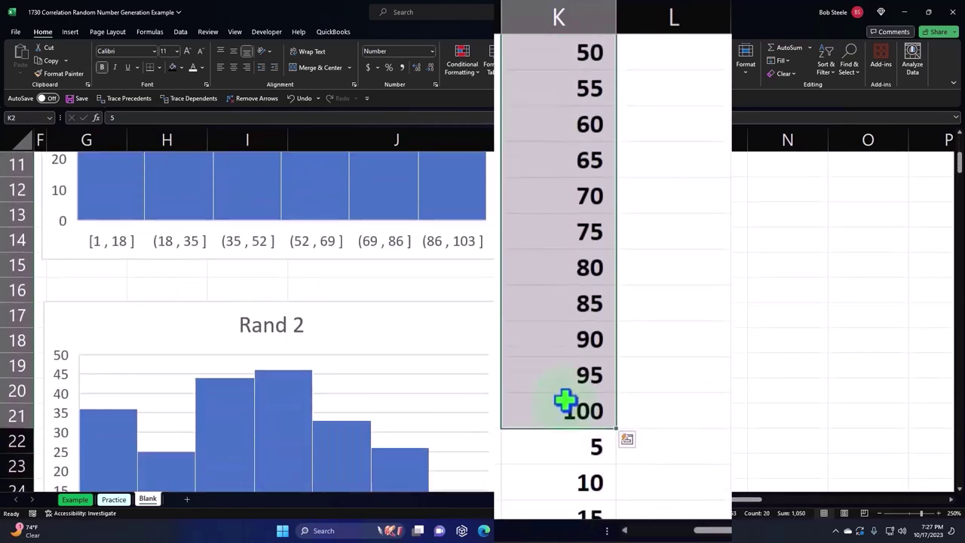
pyautogui.hotkey('ctrl', 'c')
pyautogui.scroll(4, 700, 374)
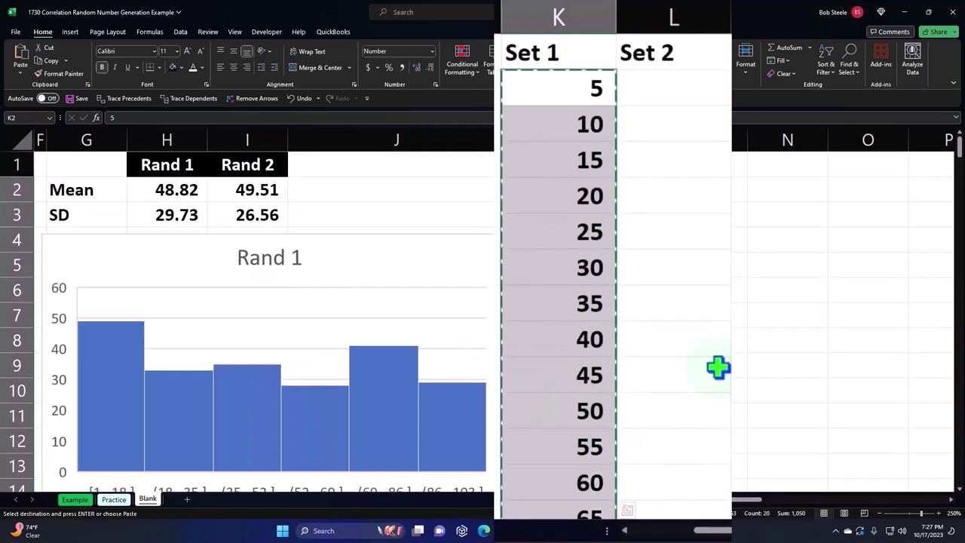
pyautogui.click(670, 309)
pyautogui.hotkey('ctrl', 'v')
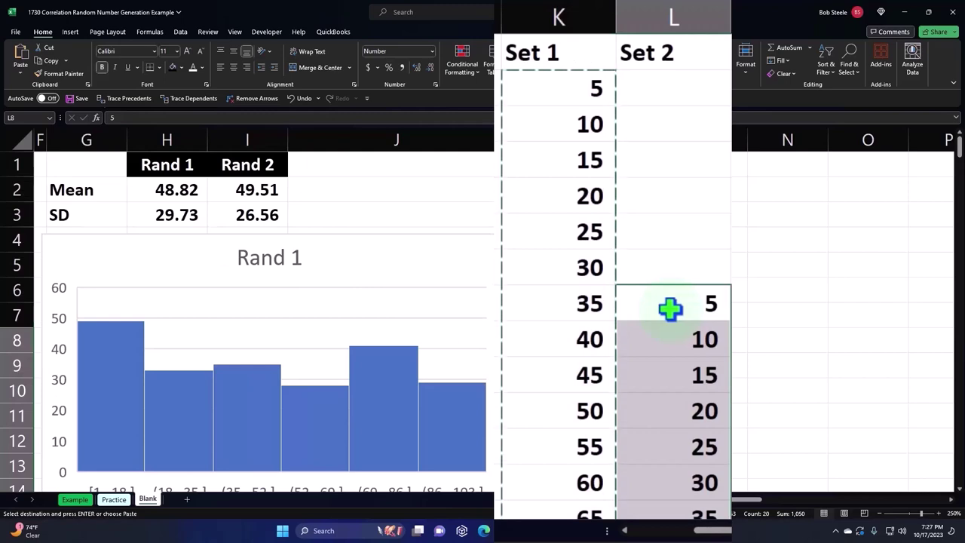
# Paste the 5–100 block at L28, L48, L68, L88, L108 and L128.
pyautogui.scroll(-7, 670, 309)
pyautogui.click(689, 276)
pyautogui.hotkey('ctrl', 'v')
pyautogui.scroll(-3, 683, 311)
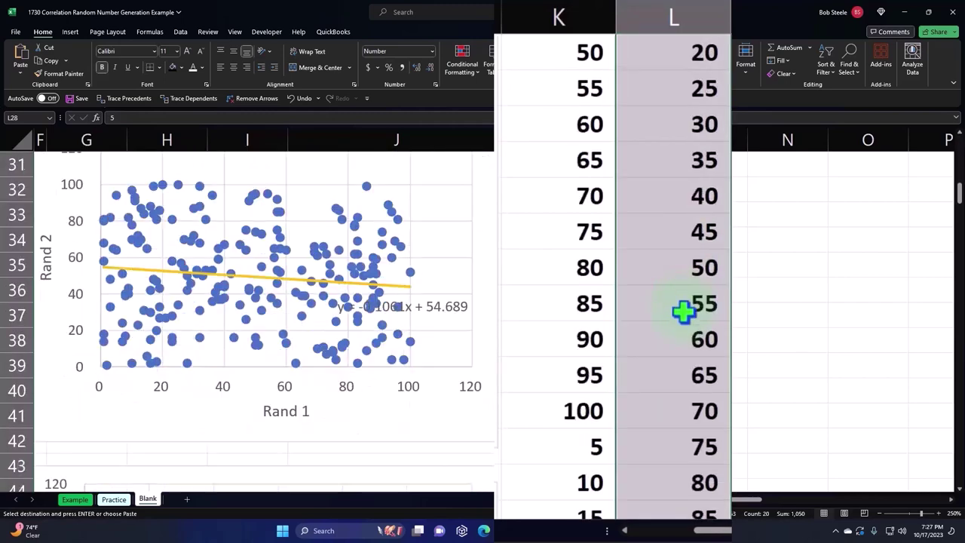
pyautogui.scroll(-3, 684, 316)
pyautogui.click(686, 339)
pyautogui.hotkey('ctrl', 'v')
pyautogui.scroll(-6, 683, 332)
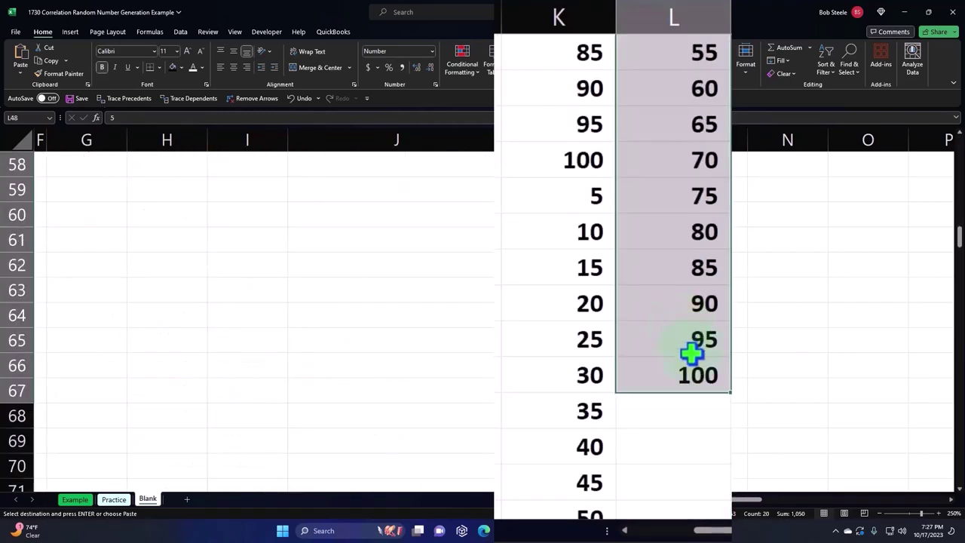
pyautogui.click(685, 405)
pyautogui.hotkey('ctrl', 'v')
pyautogui.scroll(-7, 683, 370)
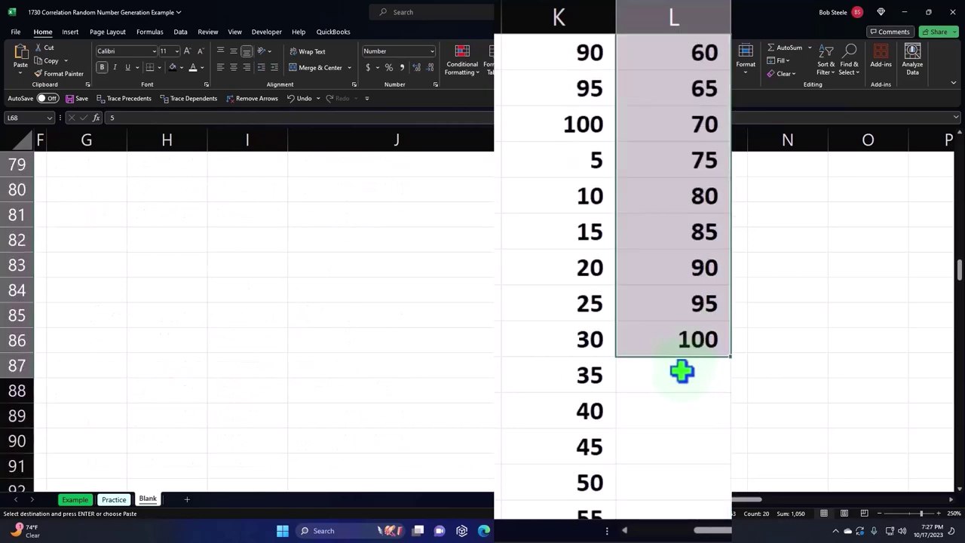
pyautogui.click(681, 371)
pyautogui.hotkey('ctrl', 'v')
pyautogui.scroll(-6, 680, 366)
pyautogui.click(680, 341)
pyautogui.hotkey('ctrl', 'v')
pyautogui.scroll(-7, 679, 340)
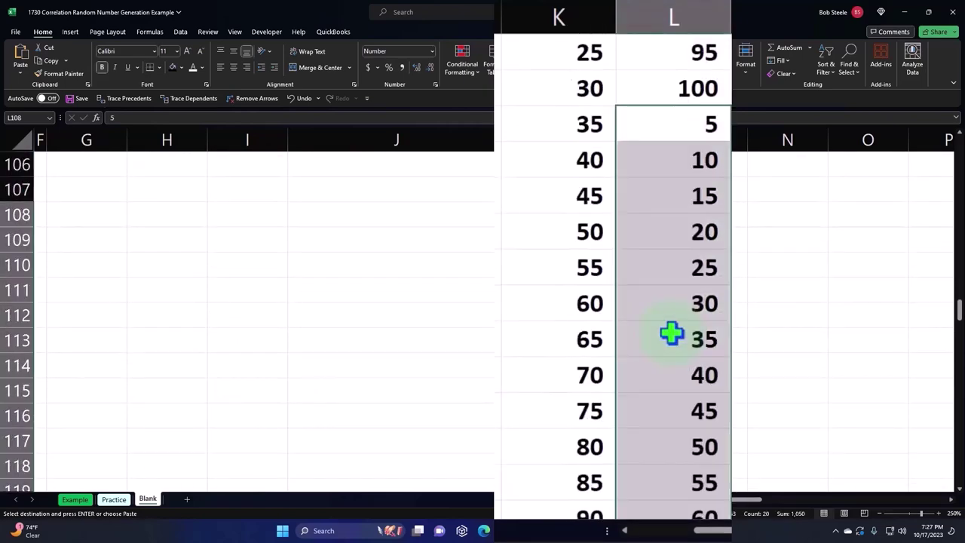
pyautogui.click(667, 308)
pyautogui.hotkey('ctrl', 'v')
# Paste the 5–100 block at L148, L168, L188 and L208.
pyautogui.scroll(-8, 666, 309)
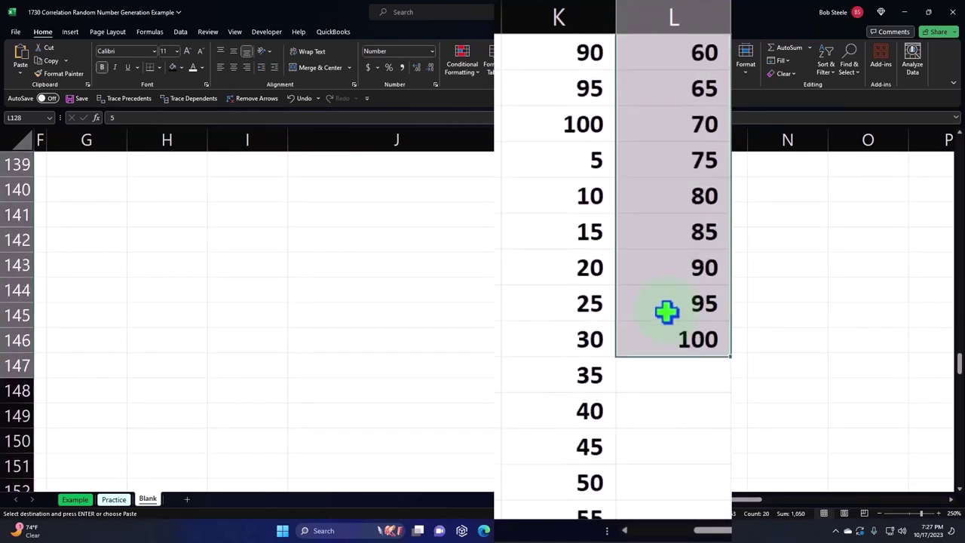
pyautogui.click(656, 169)
pyautogui.hotkey('ctrl', 'v')
pyautogui.scroll(-7, 666, 221)
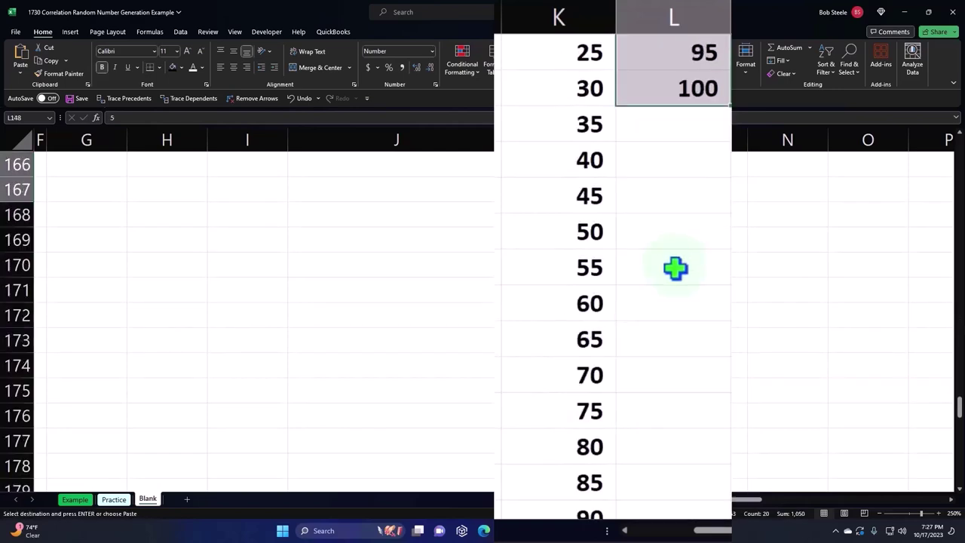
pyautogui.click(651, 118)
pyautogui.hotkey('ctrl', 'v')
pyautogui.scroll(-3, 670, 218)
pyautogui.scroll(-2, 671, 218)
pyautogui.click(674, 306)
pyautogui.hotkey('ctrl', 'v')
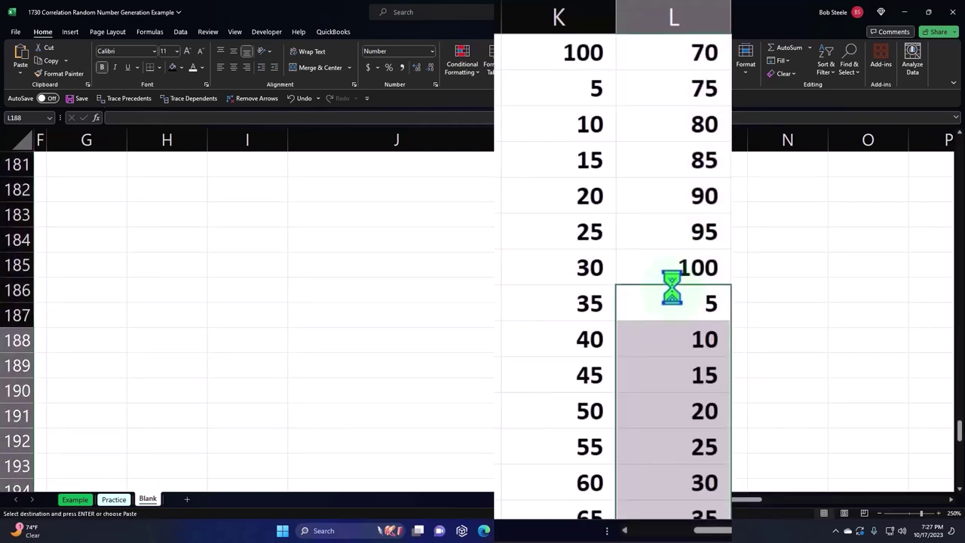
pyautogui.scroll(-8, 674, 298)
pyautogui.click(659, 163)
pyautogui.hotkey('ctrl', 'v')
# Move the overflow 50–100 values from L217:L227 to the top of Set 2 at L2.
pyautogui.scroll(-3, 674, 215)
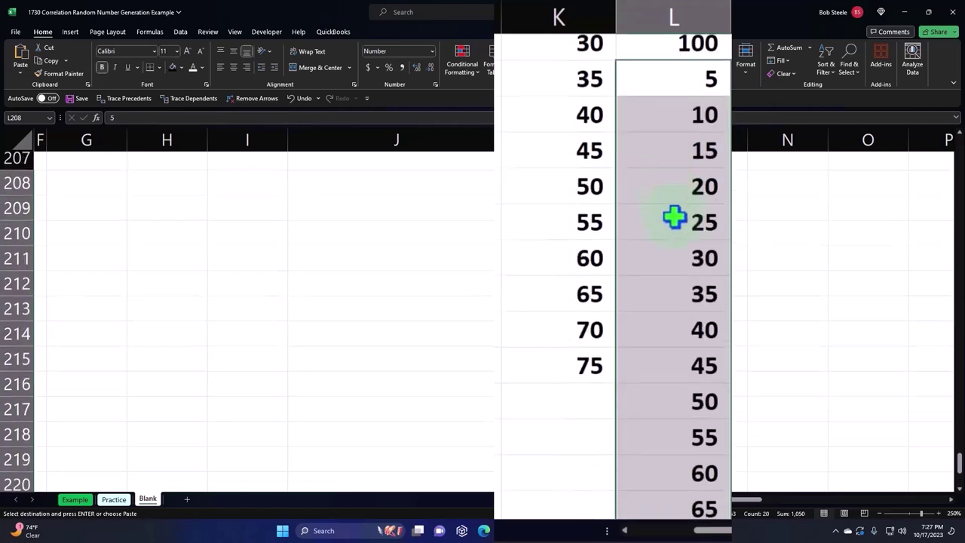
pyautogui.moveTo(670, 160); pyautogui.dragTo(670, 438)
pyautogui.scroll(20, 670, 439)
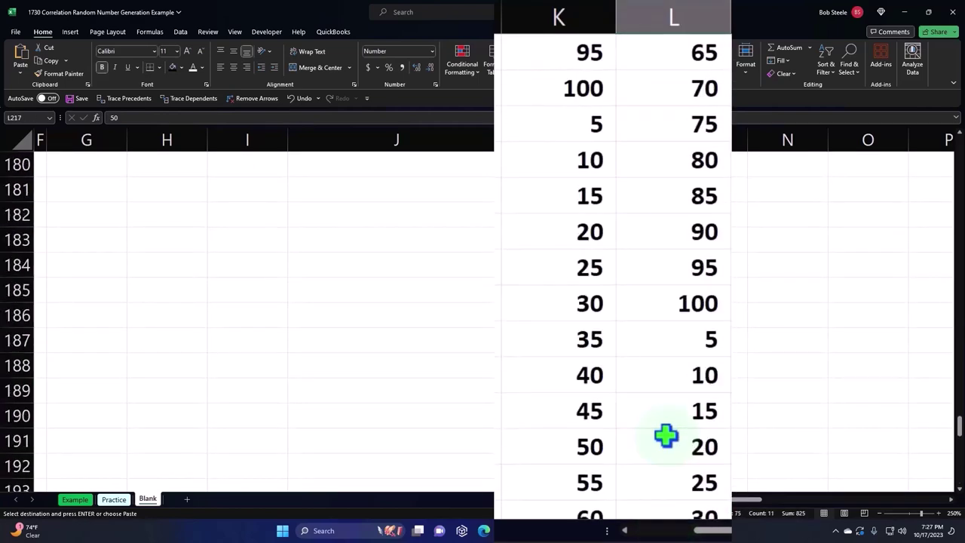
pyautogui.scroll(20, 665, 430)
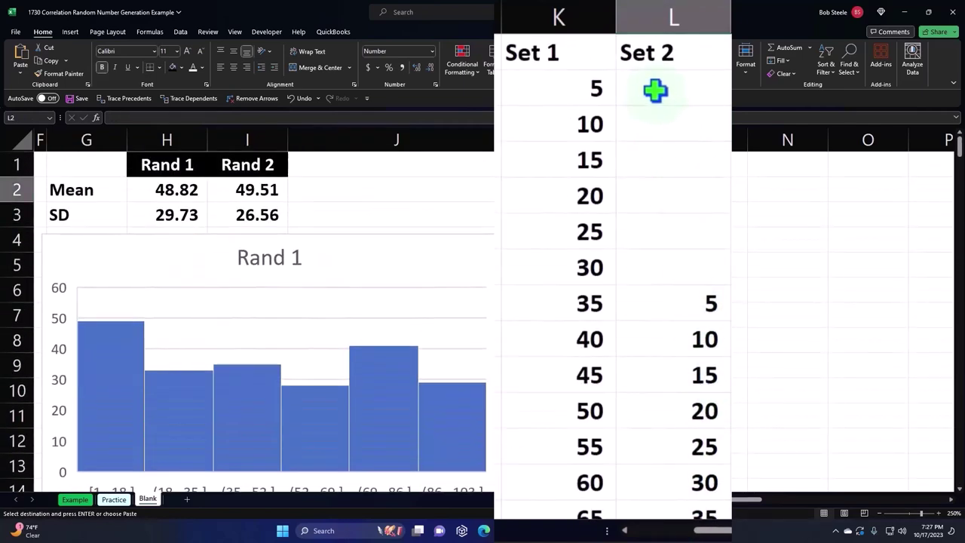
pyautogui.click(655, 89)
pyautogui.hotkey('ctrl', 'v')
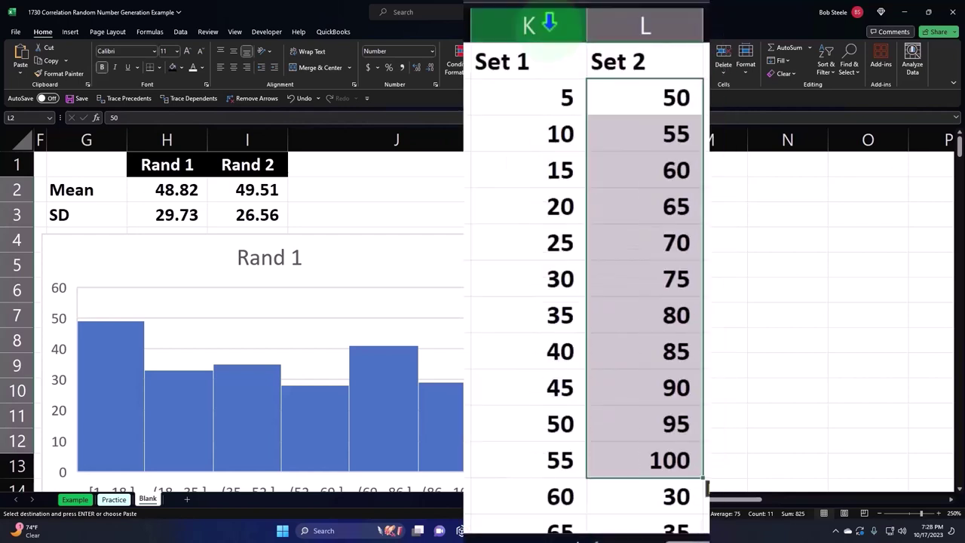
# Insert a narrow blank column left of Set 1 and head it 'Rand 1'.
pyautogui.click(550, 25)
pyautogui.rightClick(546, 138)
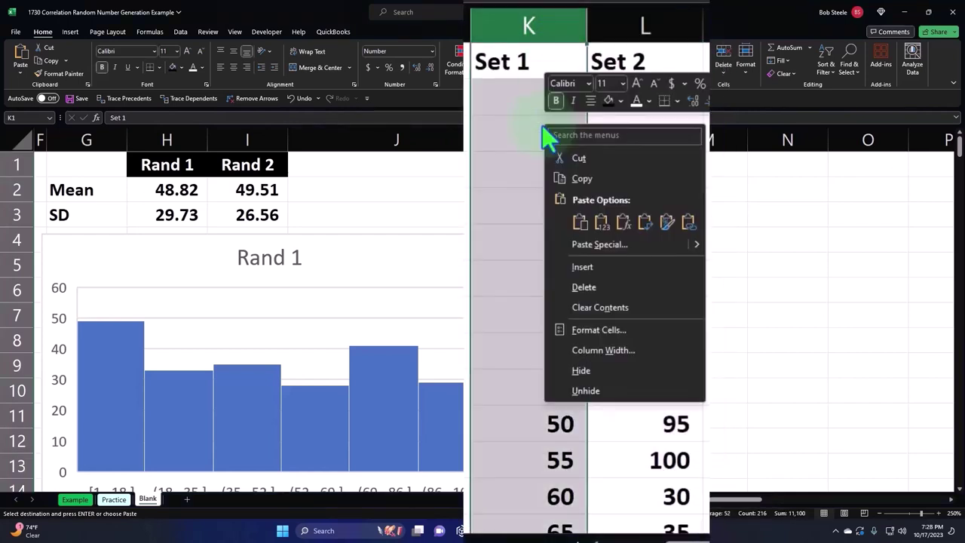
pyautogui.click(582, 267)
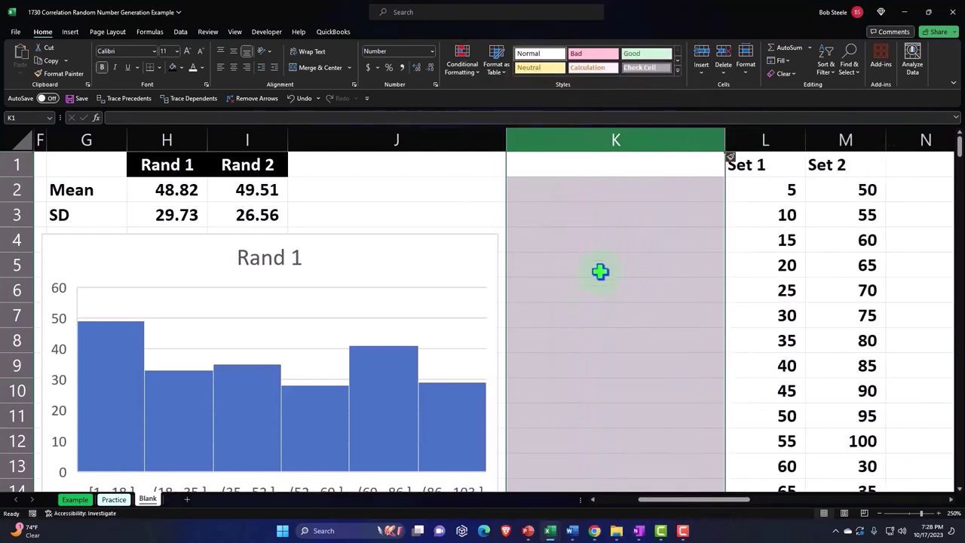
pyautogui.moveTo(725, 141); pyautogui.dragTo(577, 140)
pyautogui.click(555, 164)
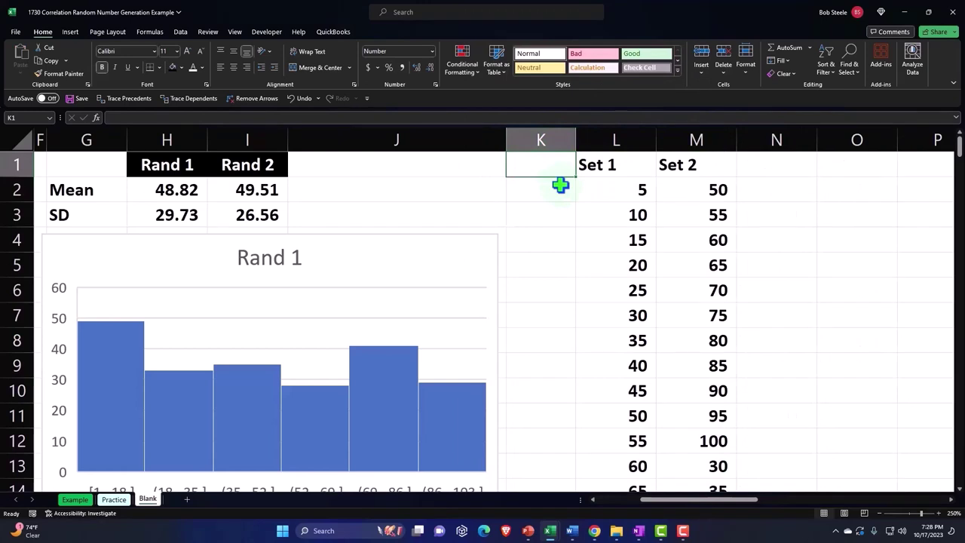
pyautogui.write('Rand 1')
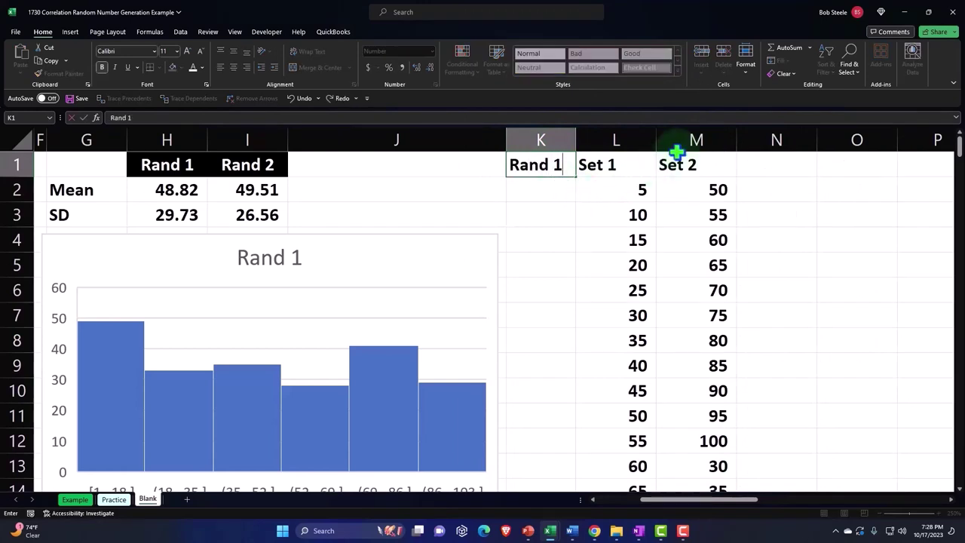
# Insert a blank column left of Set 2 and head it 'Rand 2'.
pyautogui.click(678, 140)
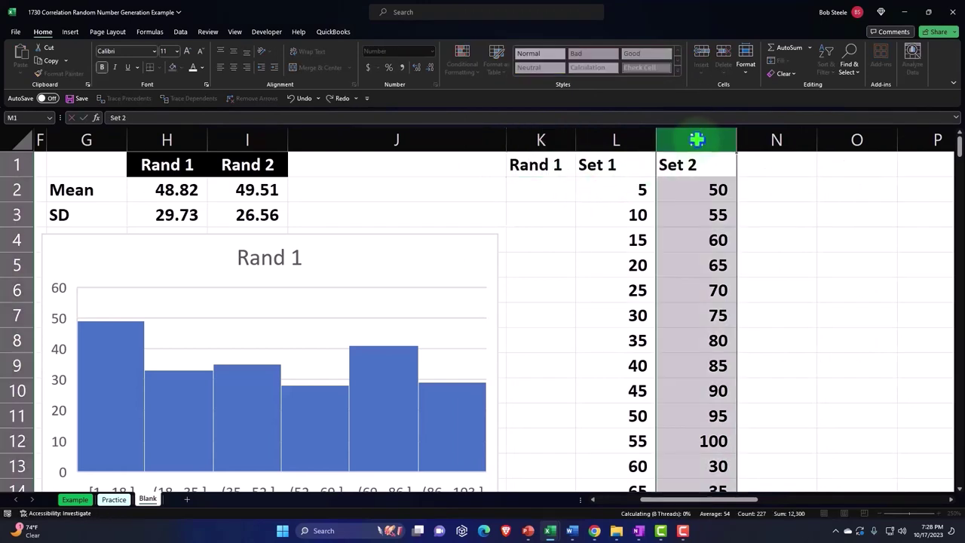
pyautogui.rightClick(679, 140)
pyautogui.click(701, 190)
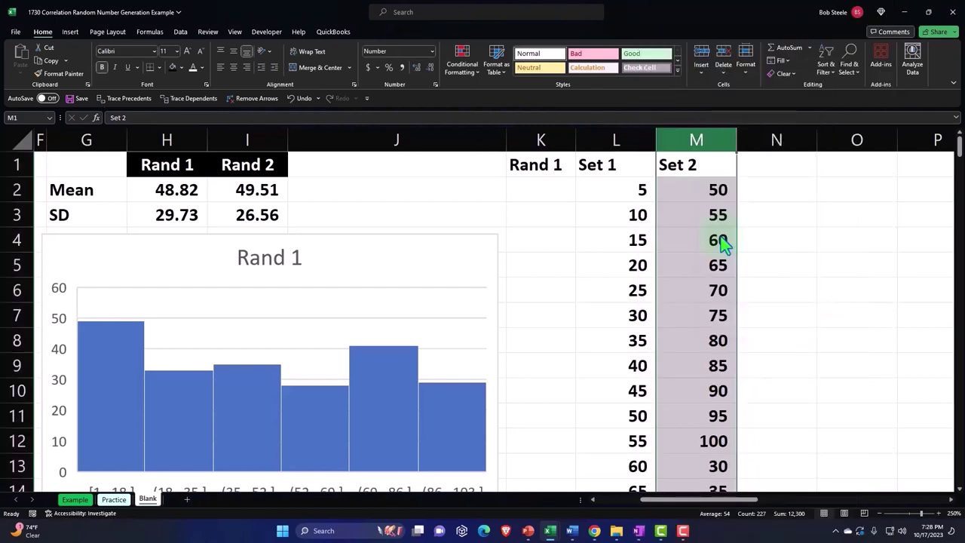
pyautogui.write('Rand 2')
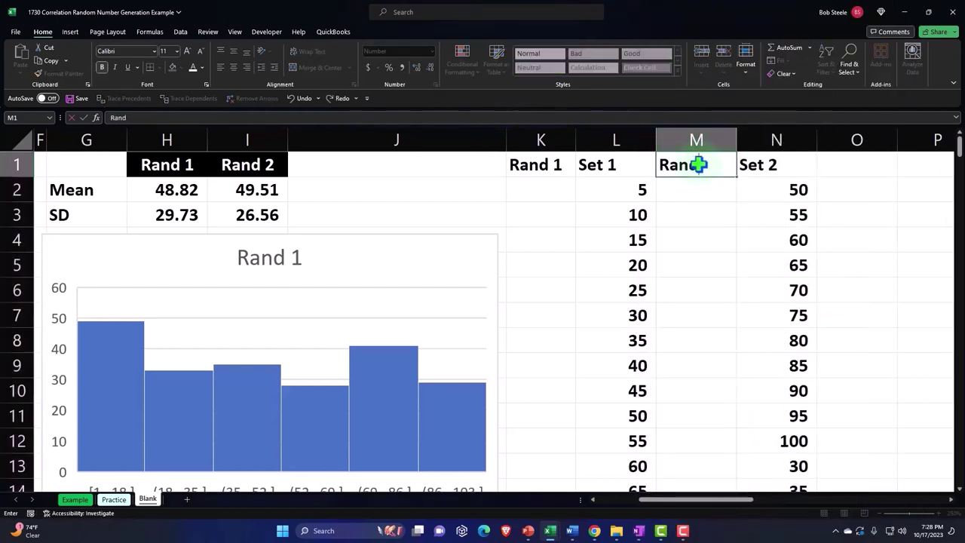
pyautogui.press('Return')
pyautogui.press('Left')
pyautogui.press('Left')
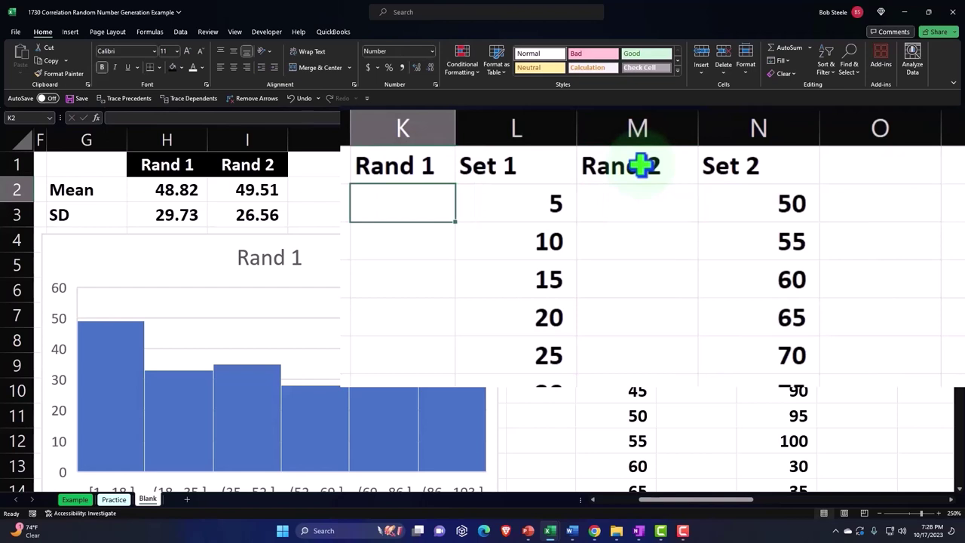
# Enter =RAND() in K2, show it to three decimals, and fill it down the Rand 1 column.
pyautogui.write('=ran')
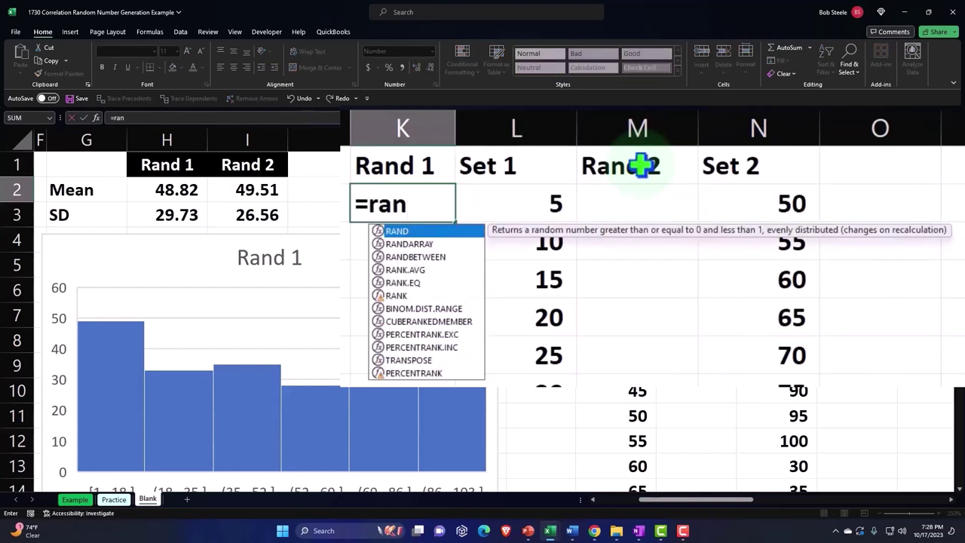
pyautogui.press('Tab')
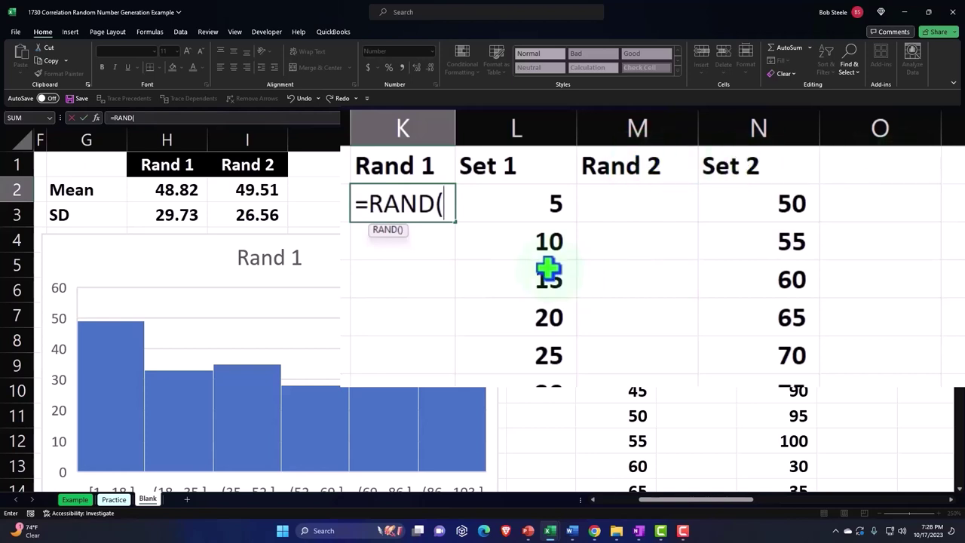
pyautogui.press('Return')
pyautogui.press('Up')
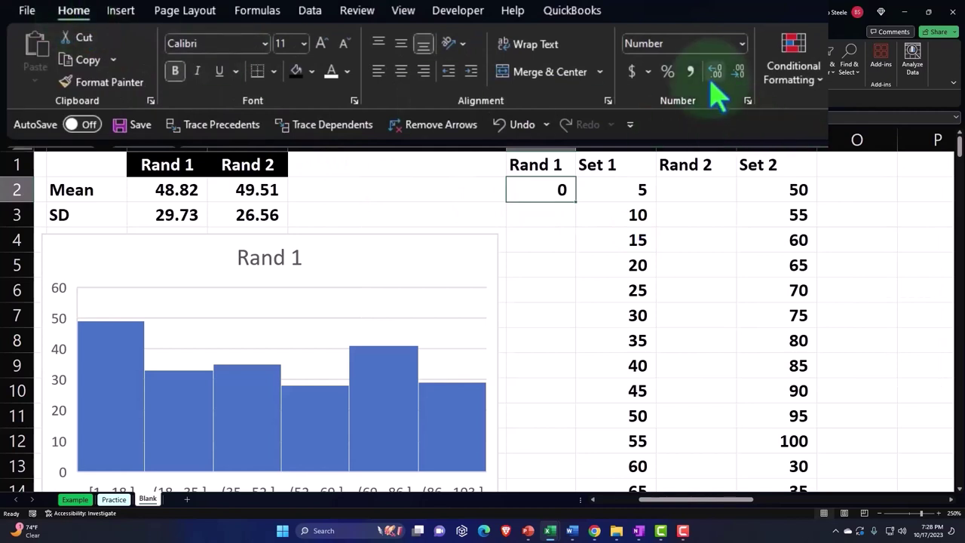
pyautogui.click(715, 72)
pyautogui.click(714, 73)
pyautogui.click(714, 72)
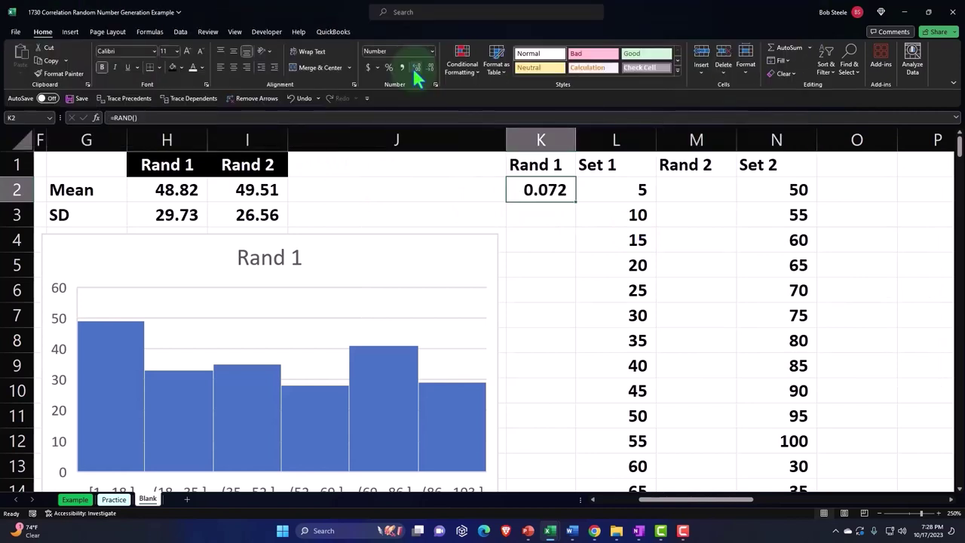
pyautogui.doubleClick(577, 202)
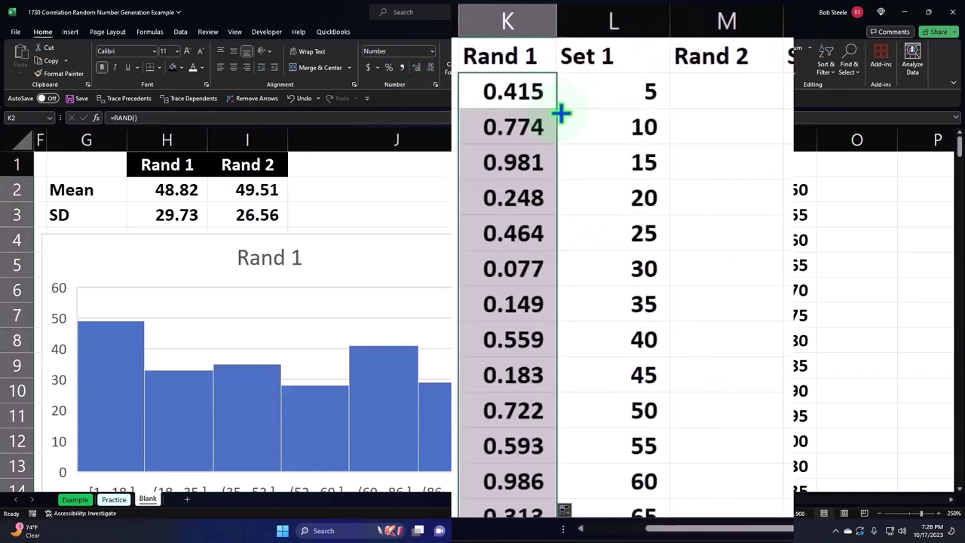
# Copy the K2 RAND formula to M2 and fill it down the Rand 2 column.
pyautogui.click(525, 92)
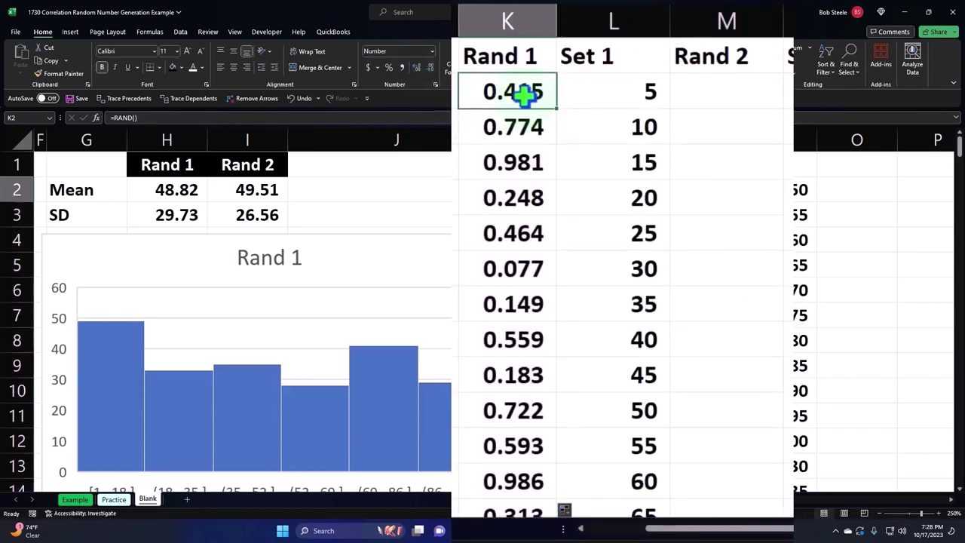
pyautogui.hotkey('ctrl', 'c')
pyautogui.click(725, 93)
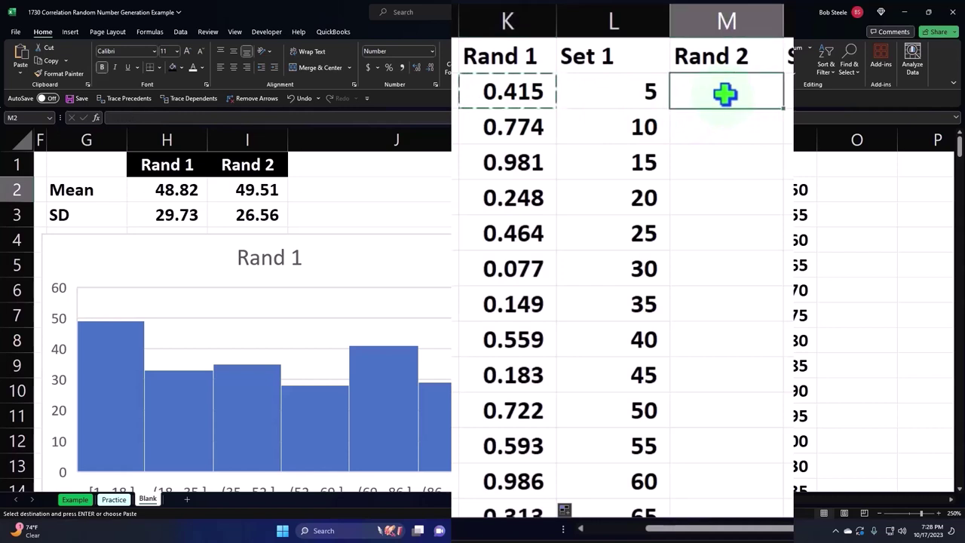
pyautogui.hotkey('ctrl', 'v')
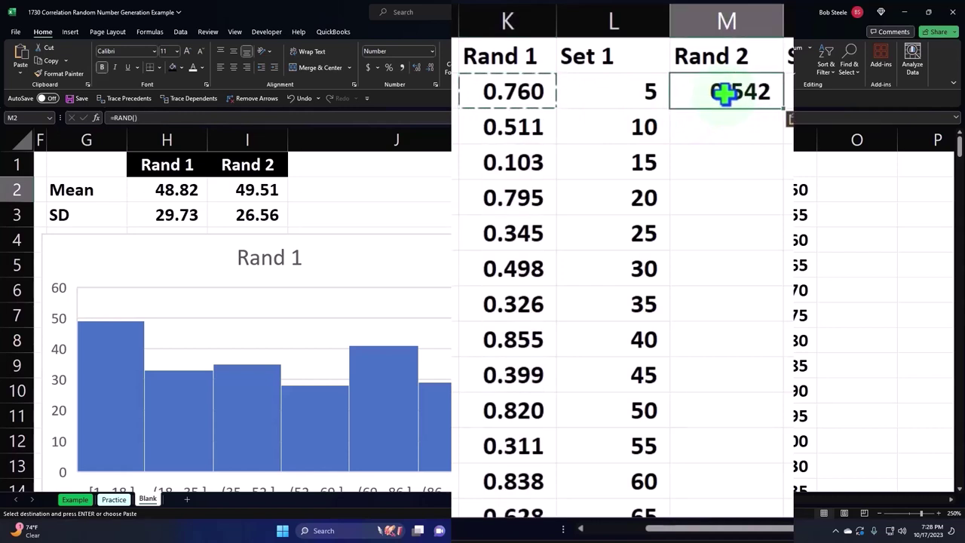
pyautogui.doubleClick(785, 108)
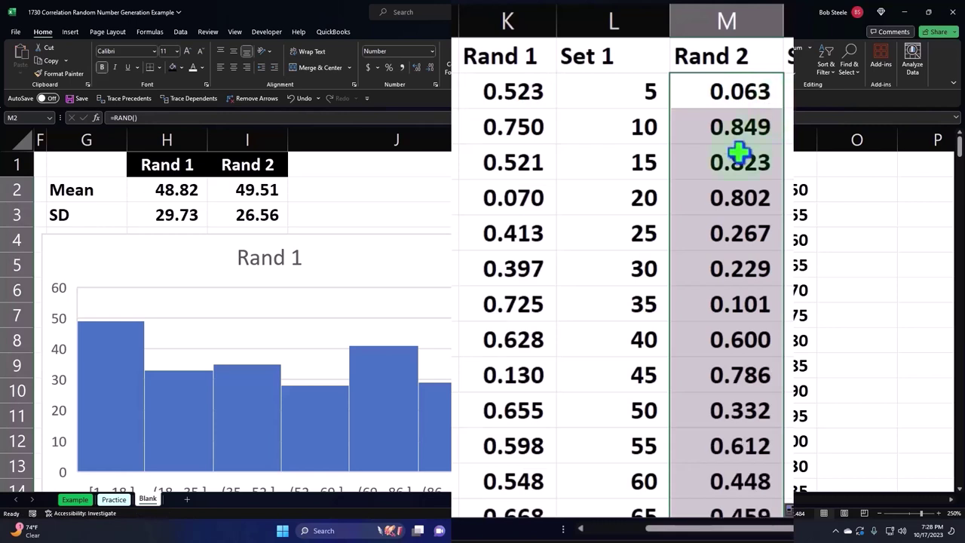
pyautogui.click(633, 128)
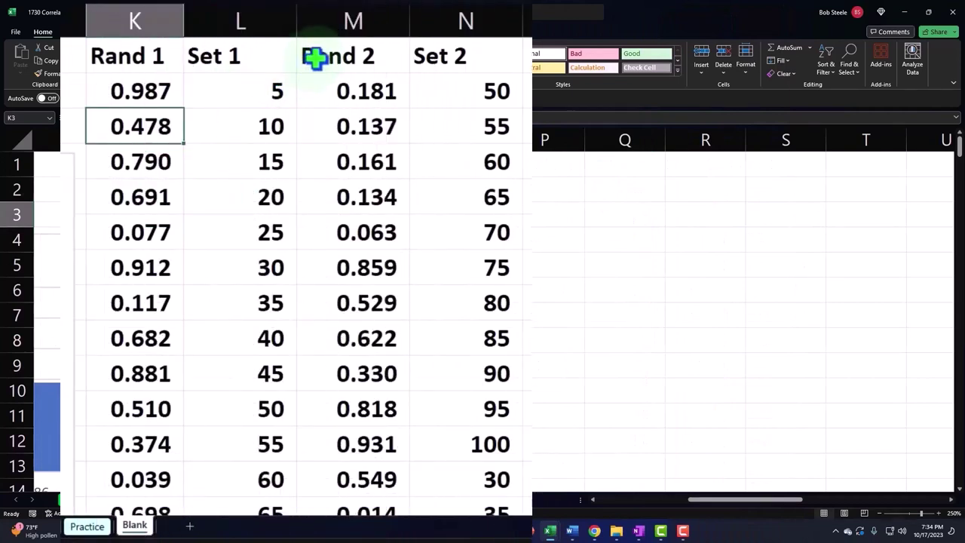
# Insert a narrow blank column M before the Rand 2 column.
pyautogui.click(345, 23)
pyautogui.rightClick(347, 98)
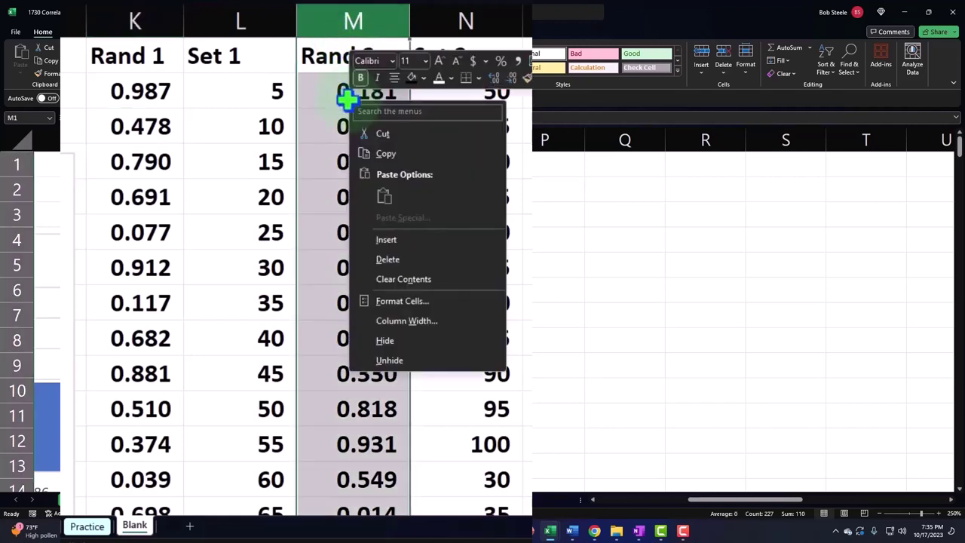
pyautogui.click(388, 238)
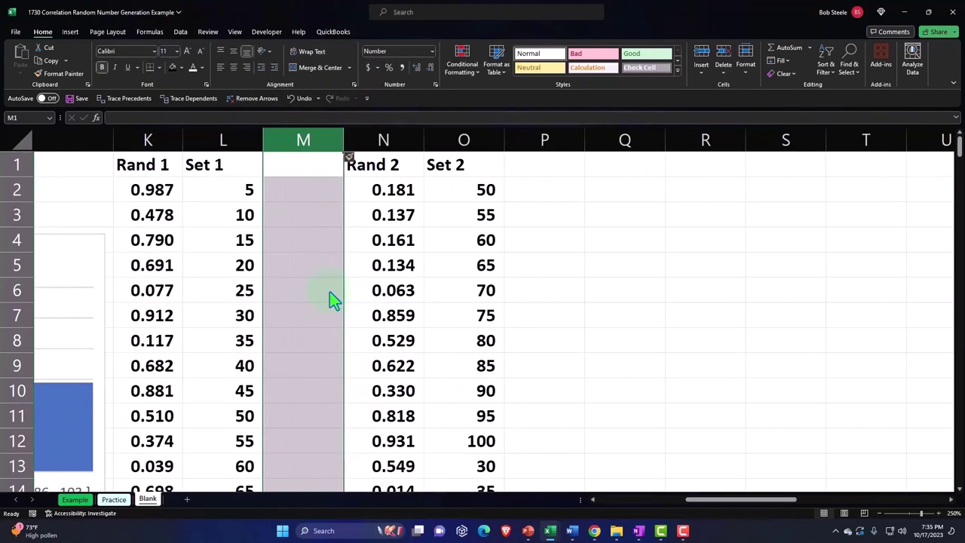
pyautogui.click(332, 215)
pyautogui.moveTo(343, 136); pyautogui.dragTo(278, 142)
pyautogui.moveTo(392, 26); pyautogui.dragTo(395, 27)
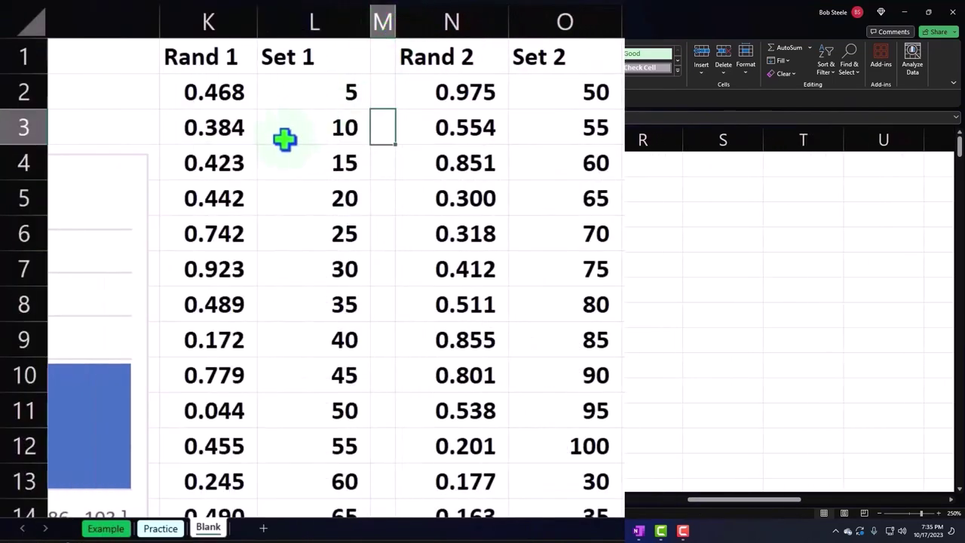
# Clear the extra values in K217:O227 so all columns end at row 216.
pyautogui.click(241, 139)
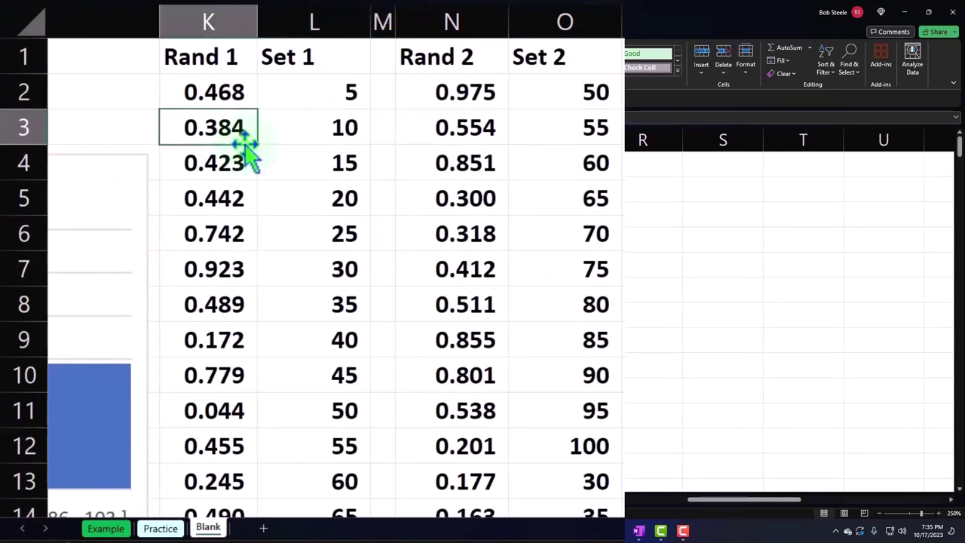
pyautogui.scroll(-20, 269, 196)
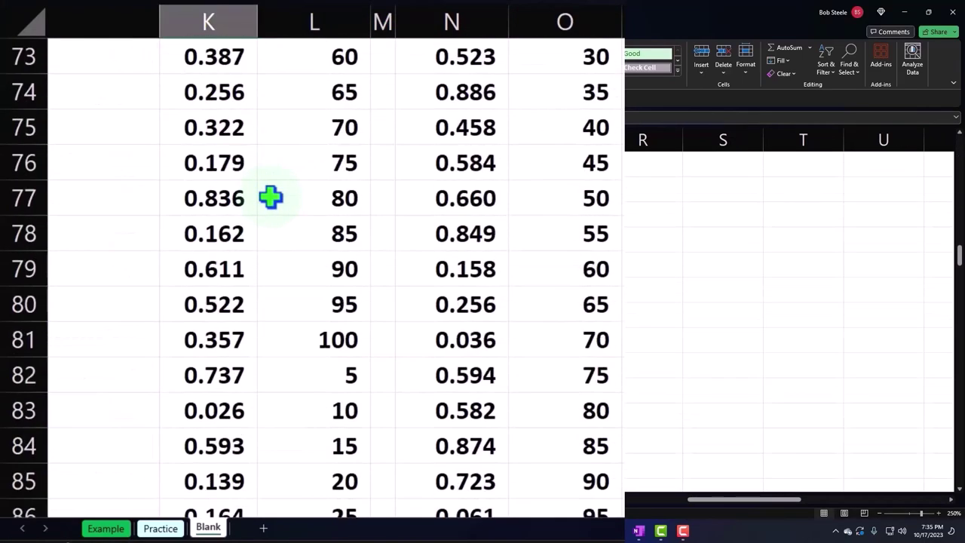
pyautogui.scroll(-20, 270, 196)
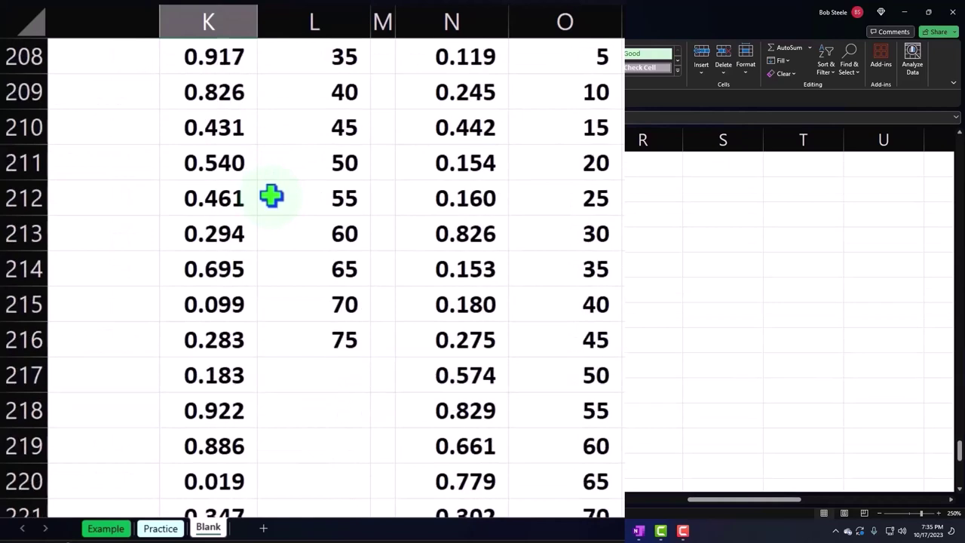
pyautogui.scroll(-7, 271, 196)
pyautogui.scroll(5, 271, 196)
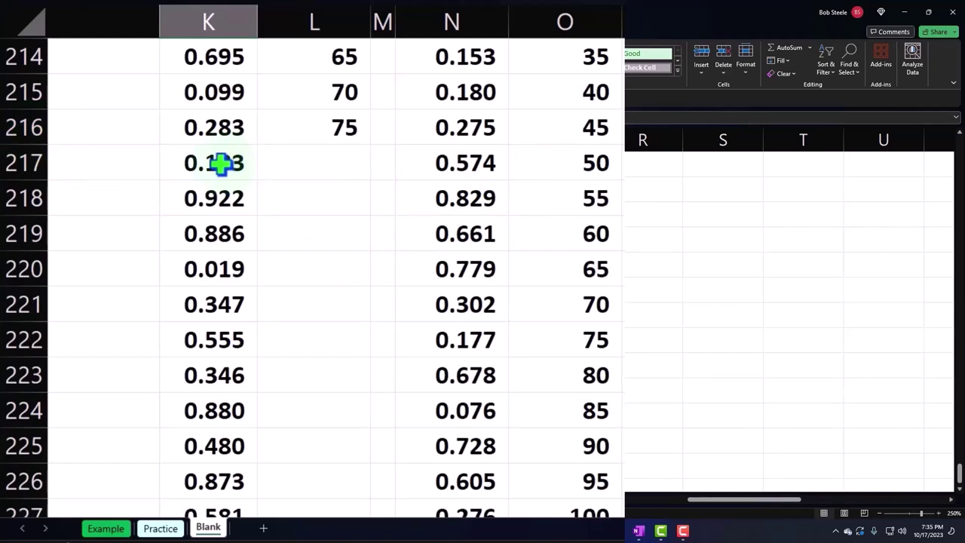
pyautogui.moveTo(221, 163); pyautogui.dragTo(534, 483)
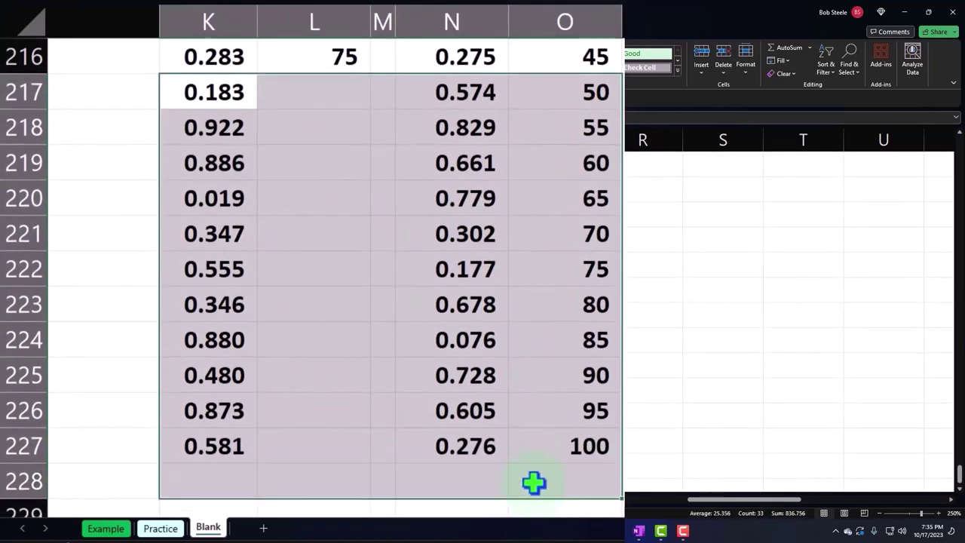
pyautogui.press('Delete')
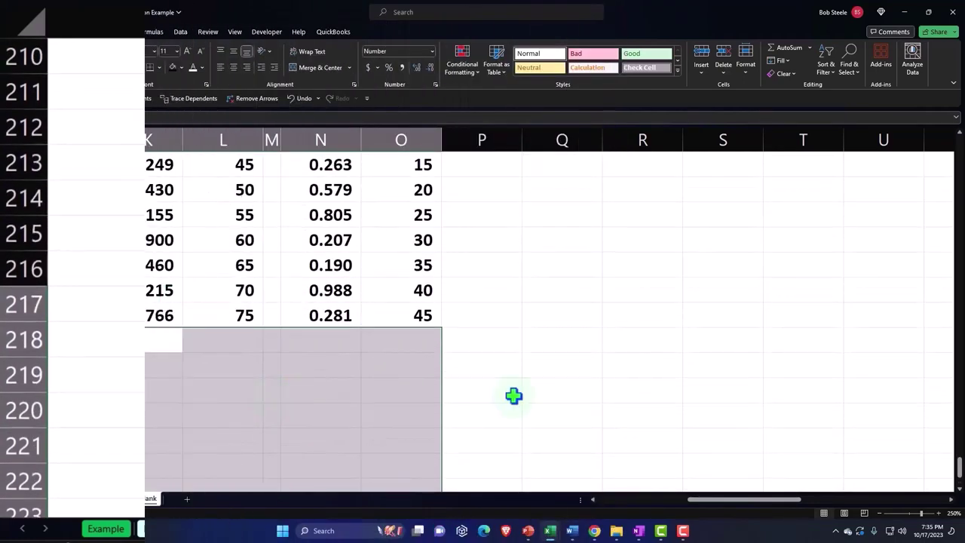
pyautogui.moveTo(960, 468); pyautogui.dragTo(939, 147)
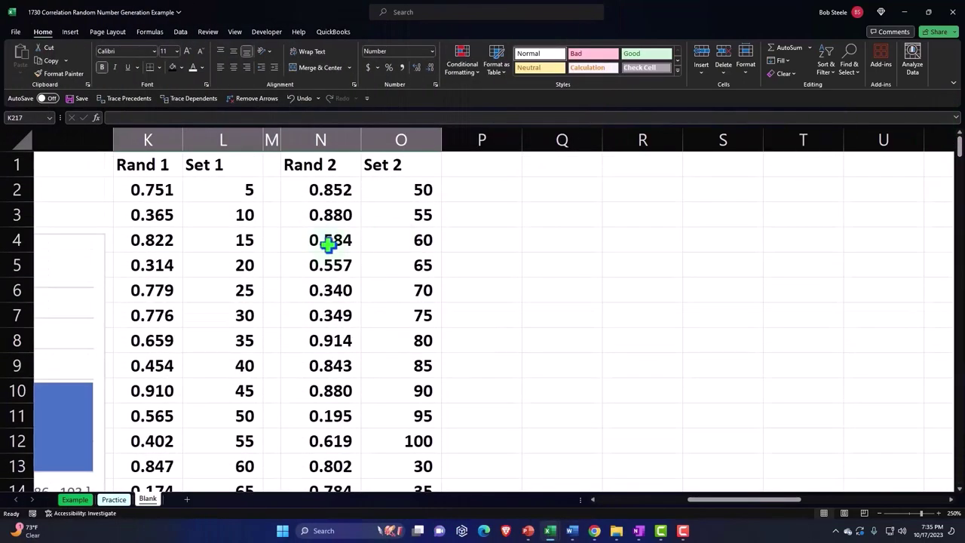
pyautogui.click(164, 215)
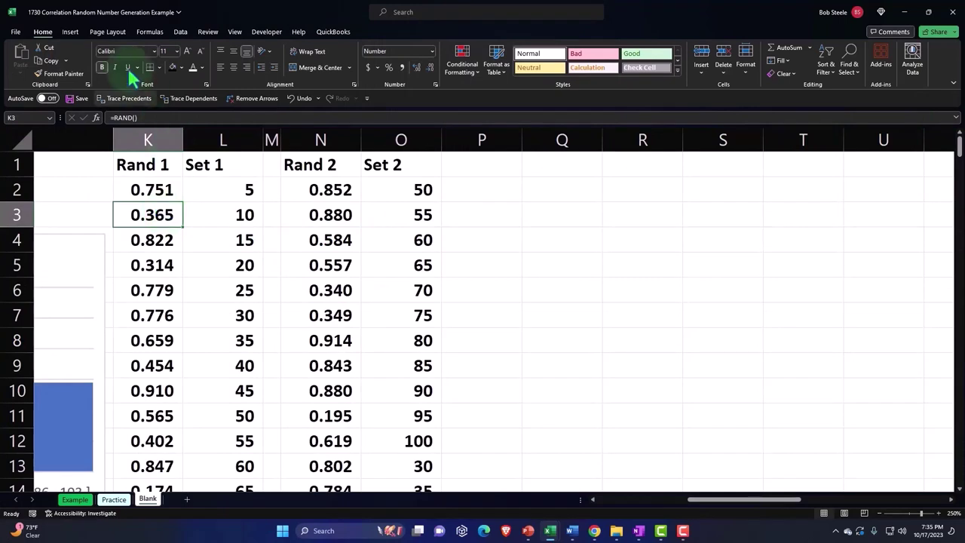
# Convert the ranges K1:L216 and N1:O216 into two Excel tables.
pyautogui.click(68, 33)
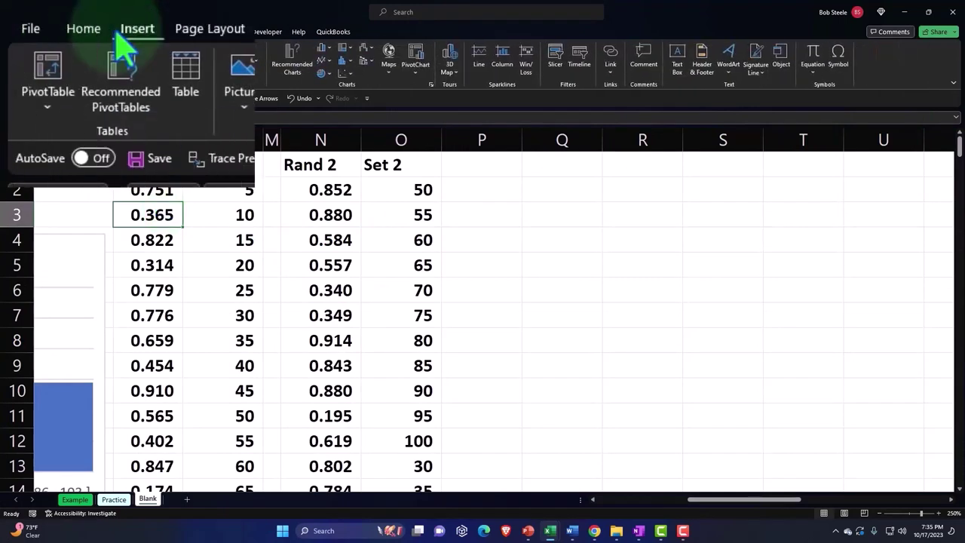
pyautogui.click(187, 74)
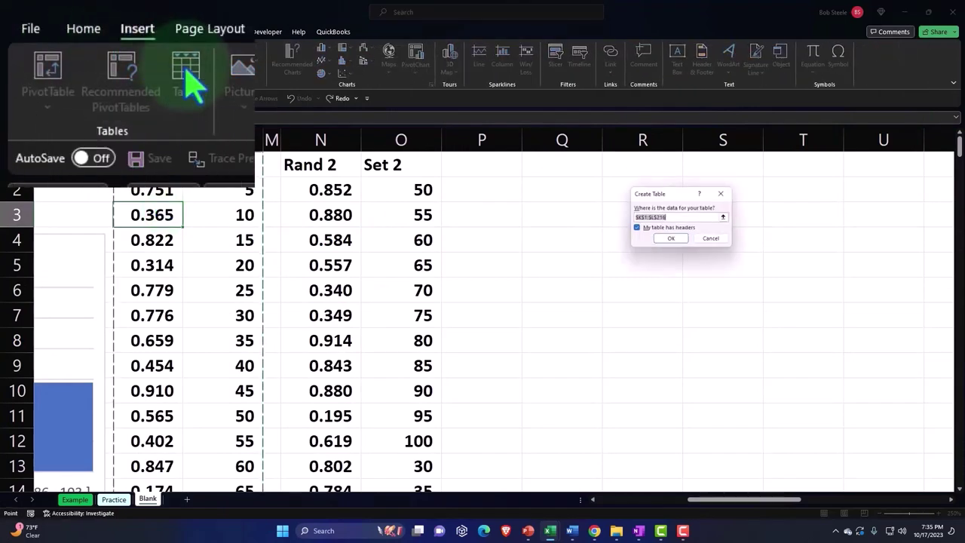
pyautogui.click(681, 240)
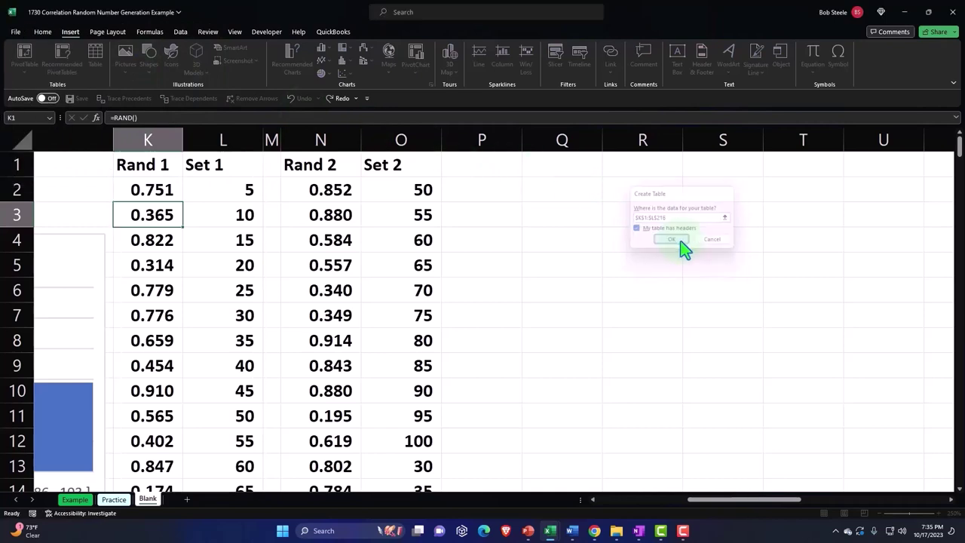
pyautogui.click(340, 221)
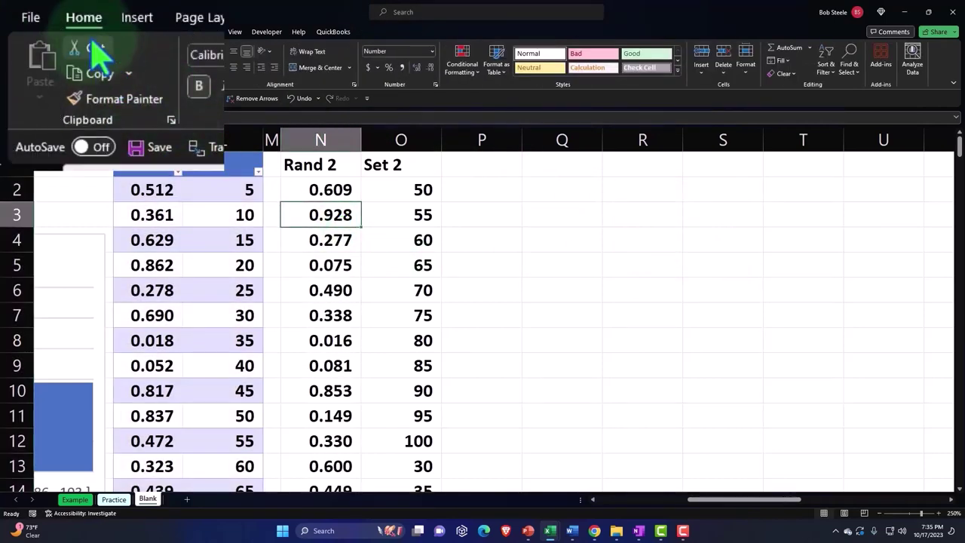
pyautogui.click(138, 19)
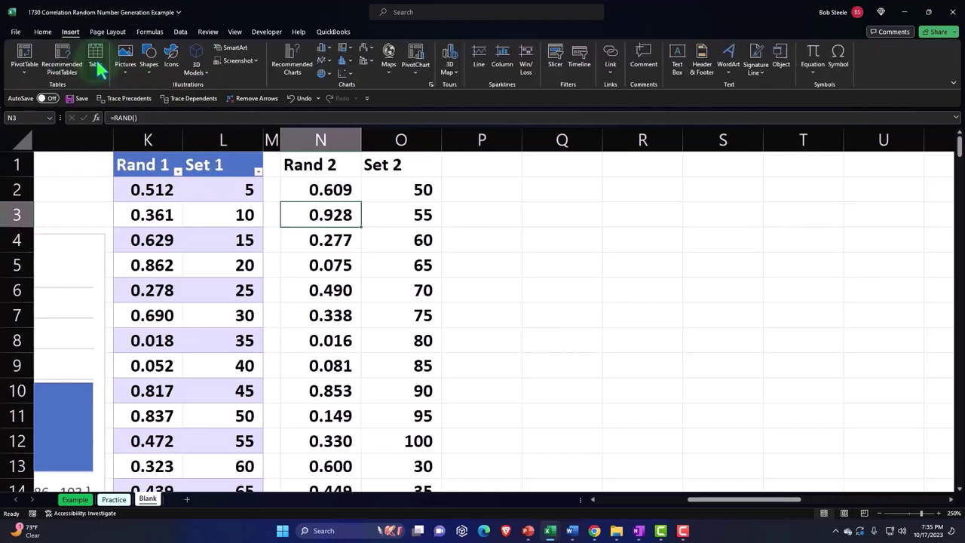
pyautogui.click(98, 64)
pyautogui.click(753, 317)
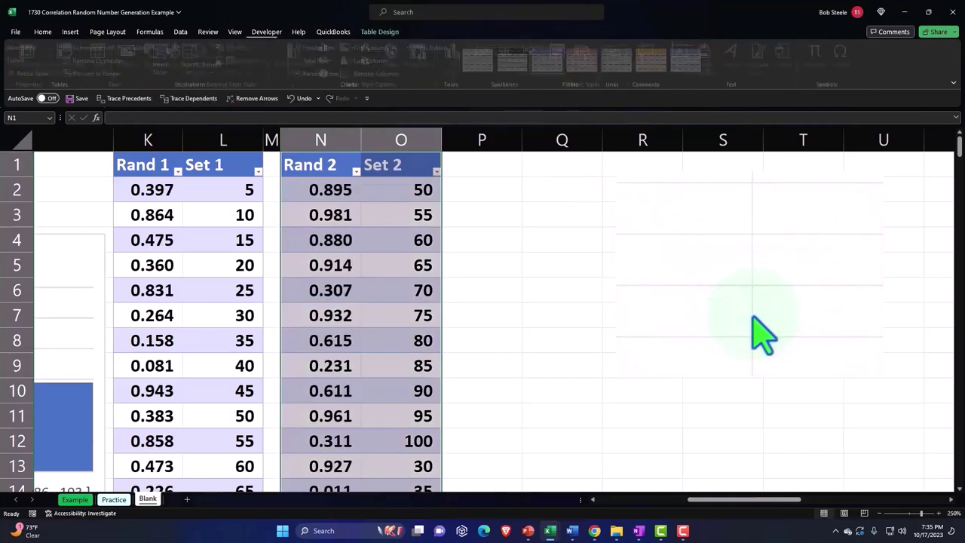
# Sort the tables by Rand 1 and Rand 2, smallest to largest.
pyautogui.click(435, 240)
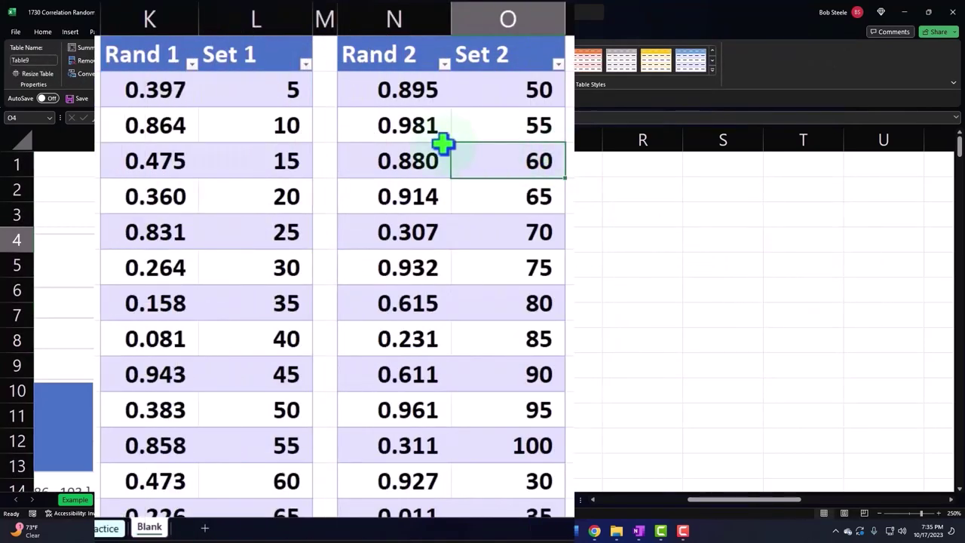
pyautogui.click(193, 64)
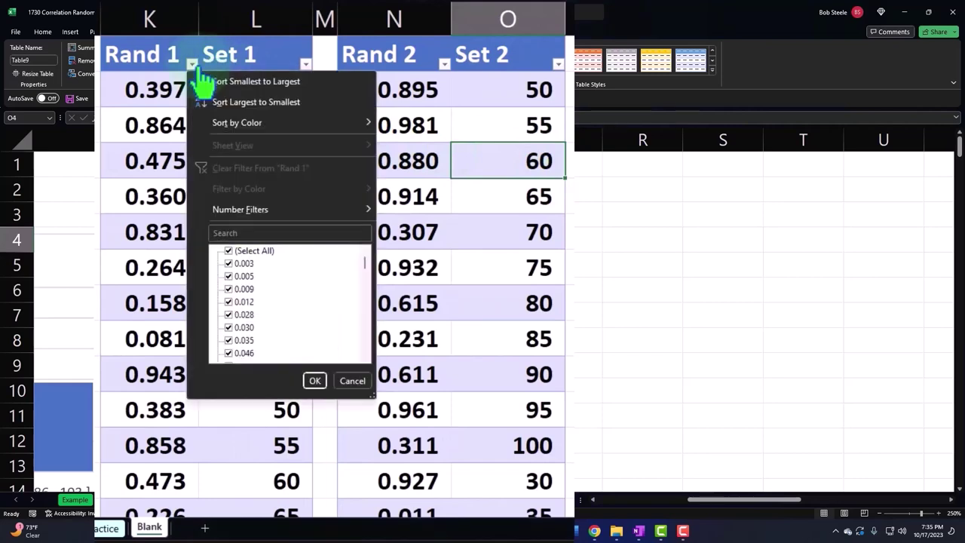
pyautogui.click(230, 86)
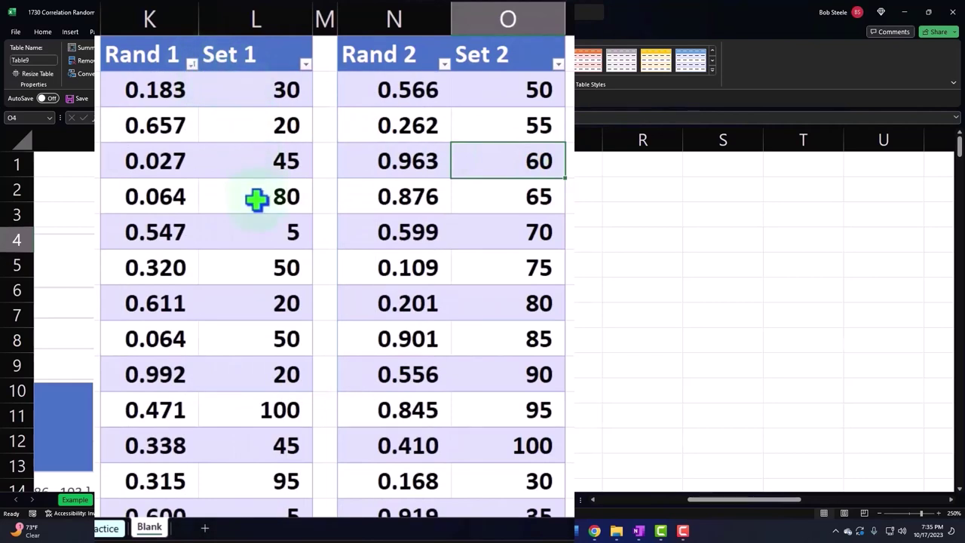
pyautogui.click(444, 68)
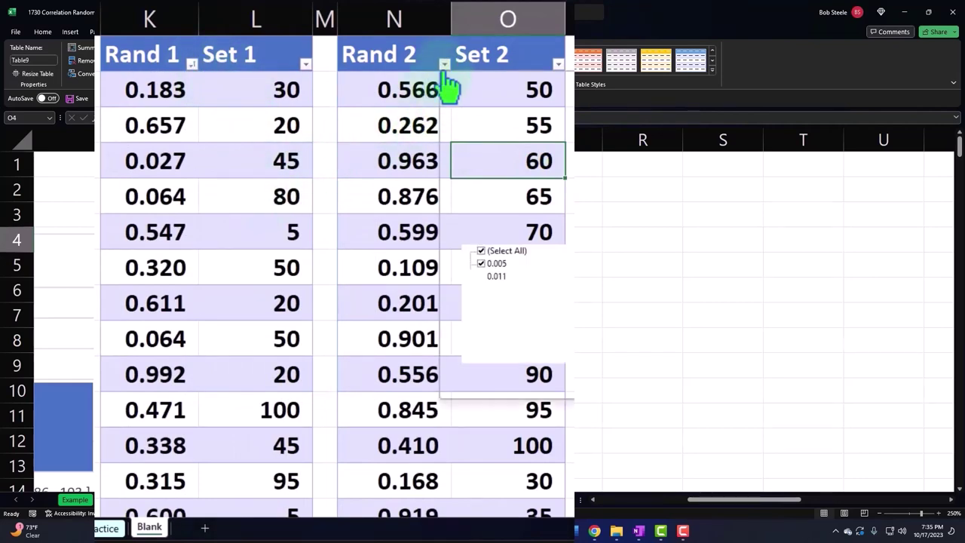
pyautogui.click(458, 85)
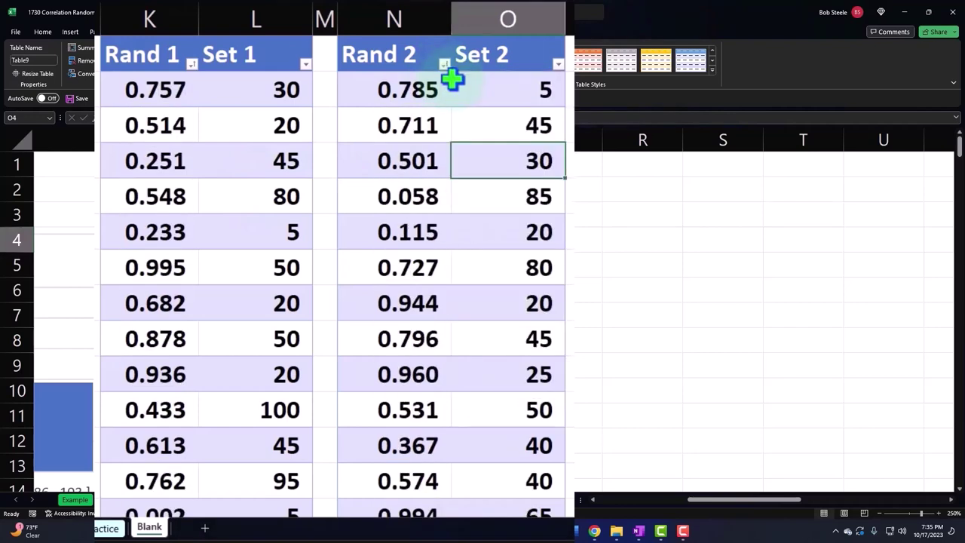
pyautogui.click(513, 91)
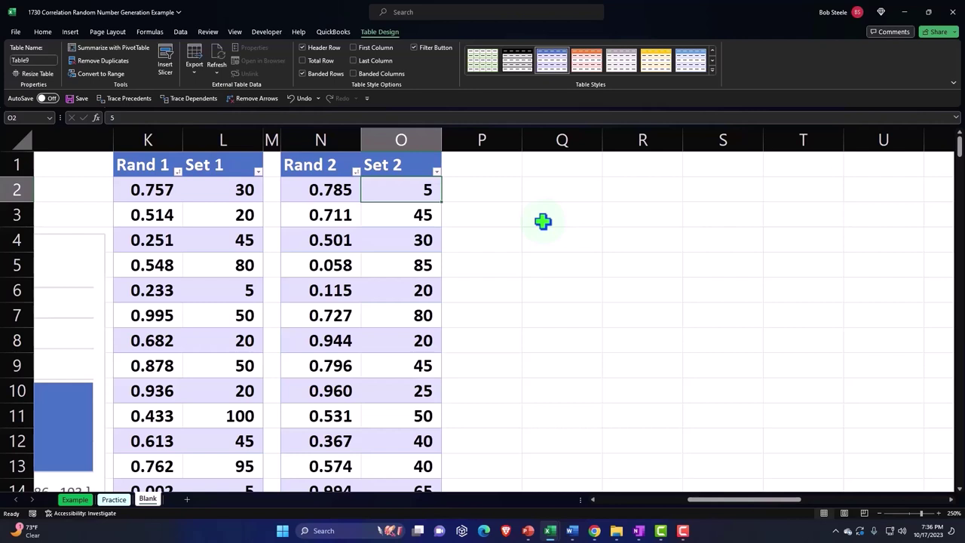
pyautogui.press('Down')
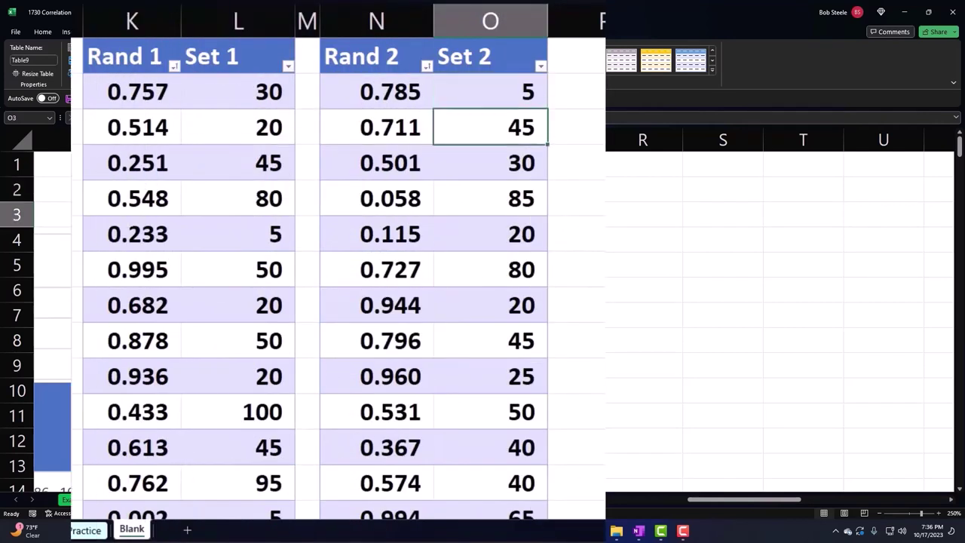
pyautogui.click(490, 163)
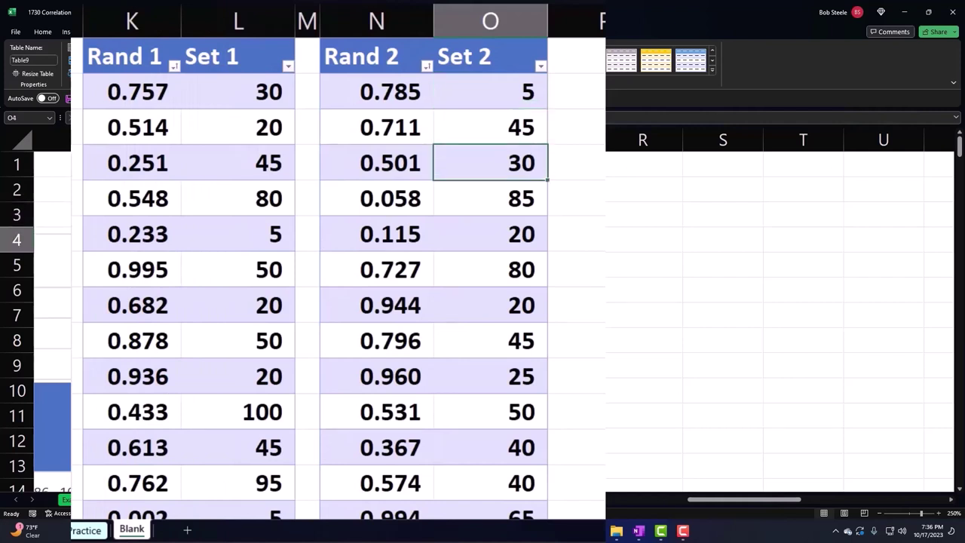
pyautogui.click(491, 198)
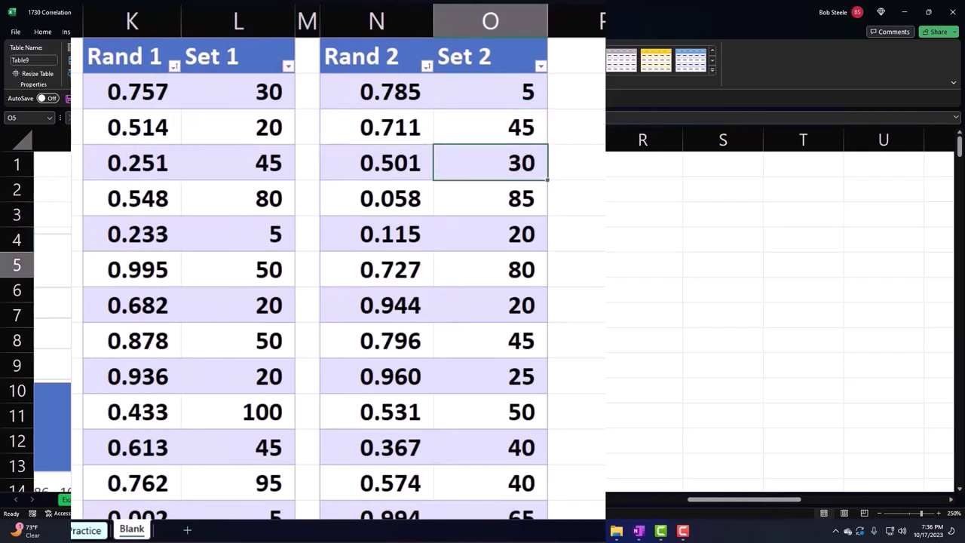
pyautogui.click(490, 233)
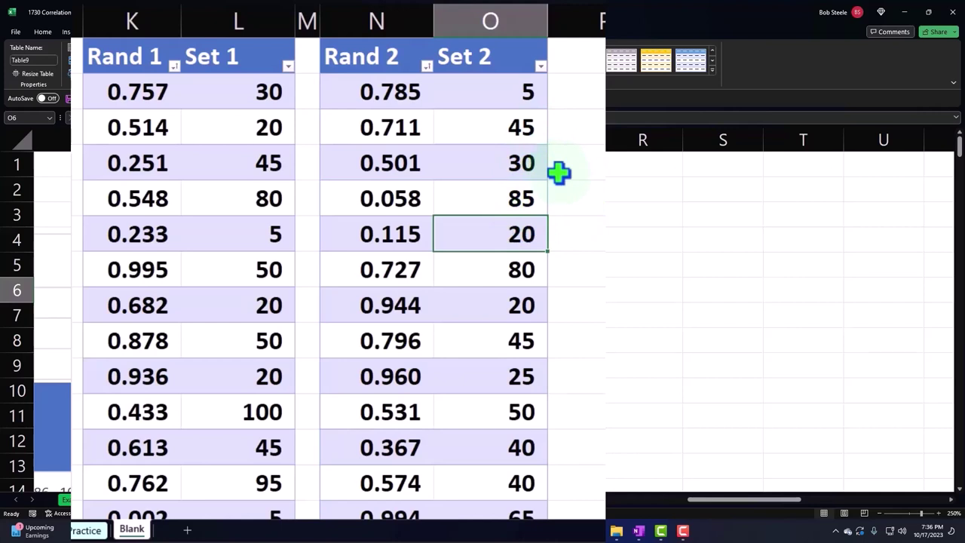
# Paste columns L and O as plain values into Q1, then narrow column P.
pyautogui.click(240, 25)
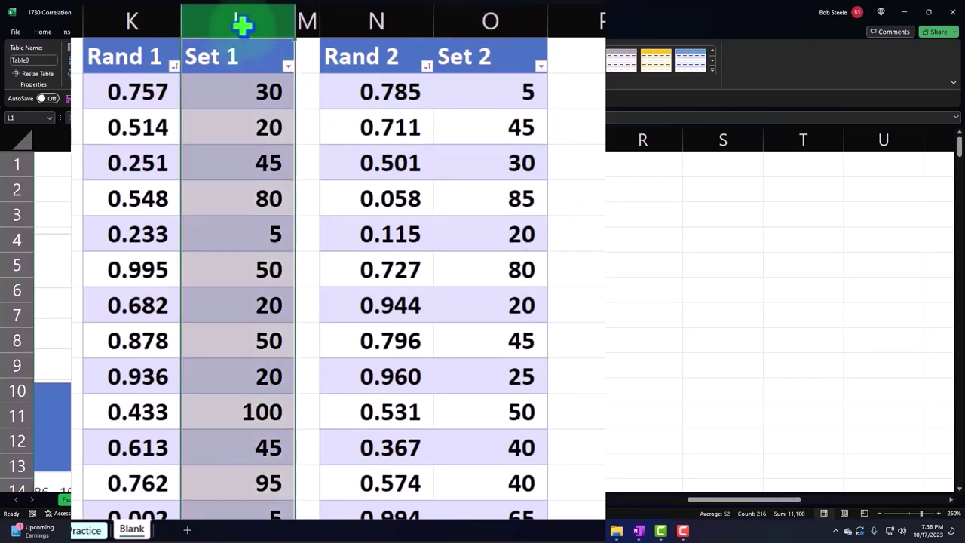
pyautogui.keyDown('ctrl'); pyautogui.click(497, 21); pyautogui.keyUp('ctrl')
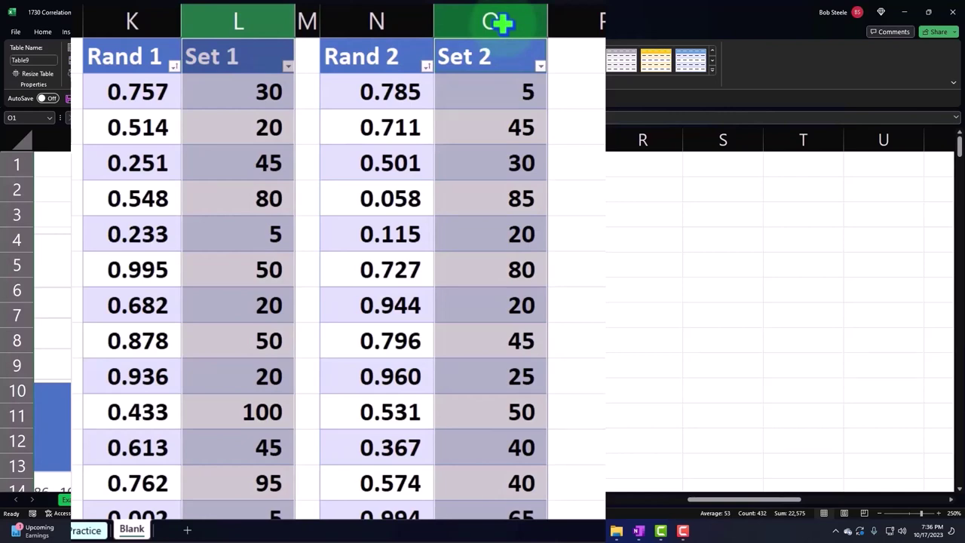
pyautogui.rightClick(496, 119)
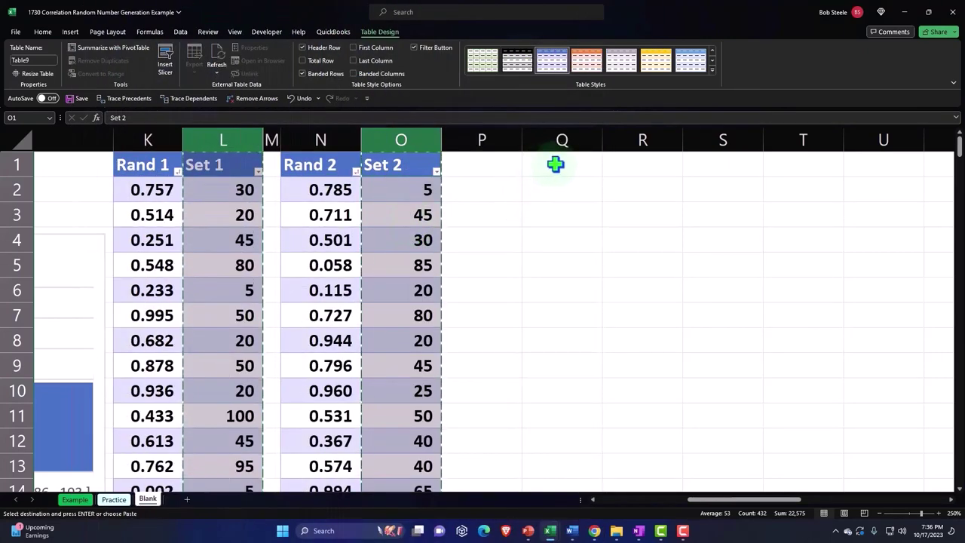
pyautogui.hotkey('ctrl', 'c')
pyautogui.click(555, 164)
pyautogui.rightClick(555, 164)
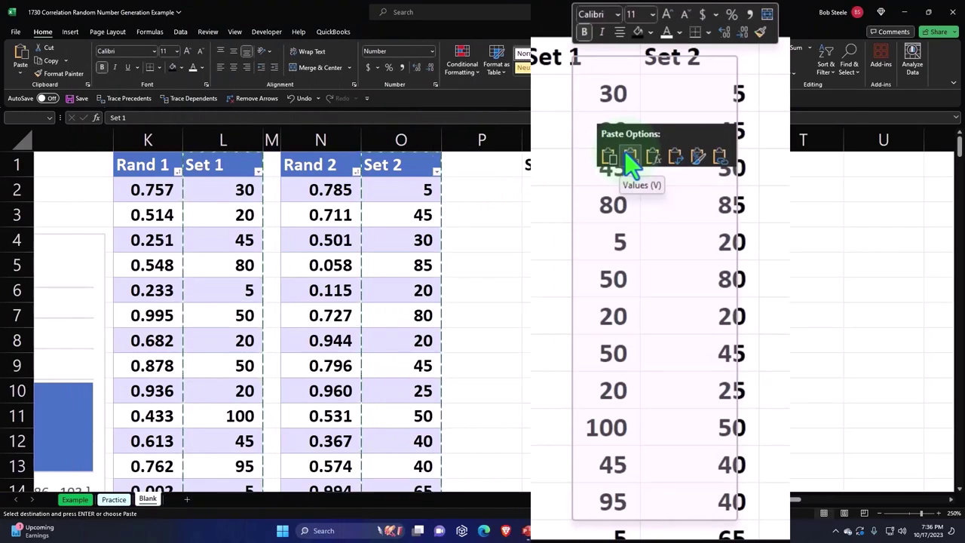
pyautogui.click(591, 232)
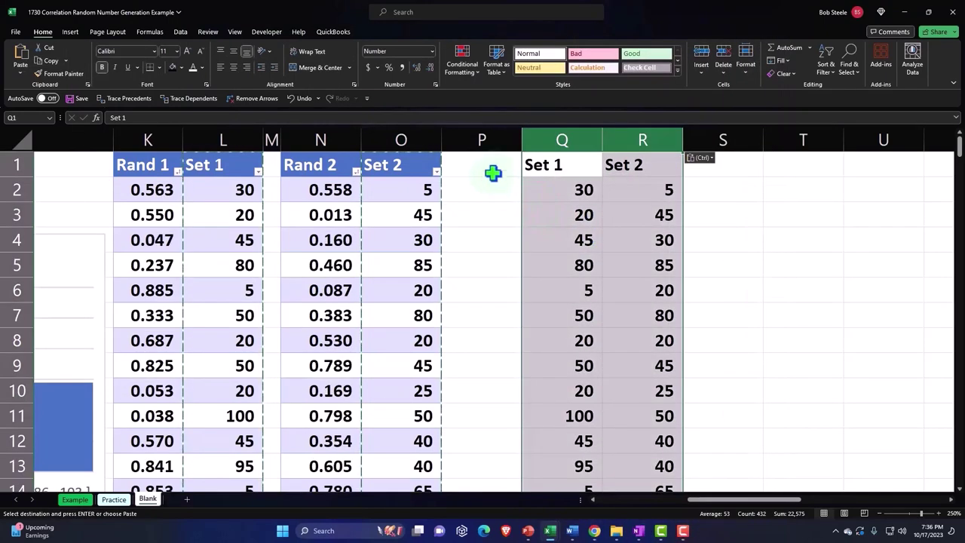
pyautogui.click(486, 189)
pyautogui.moveTo(476, 138); pyautogui.dragTo(546, 158)
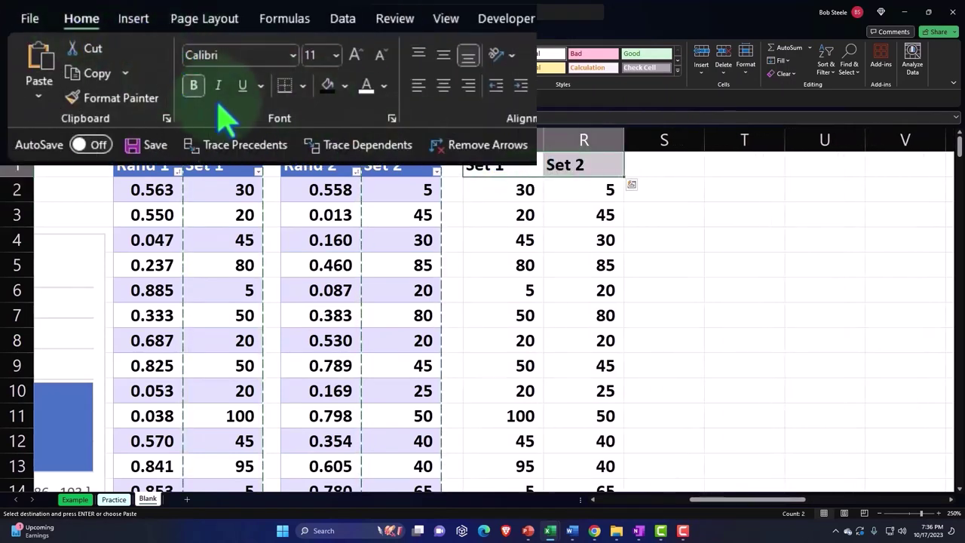
# Style the Q1:R1 headers with black fill, white font and centre alignment.
pyautogui.click(330, 85)
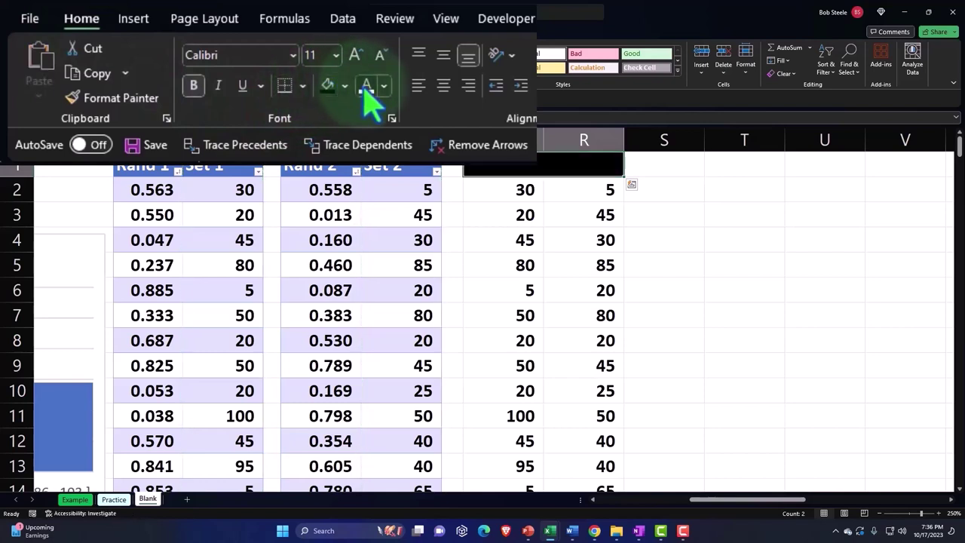
pyautogui.click(366, 85)
pyautogui.click(443, 89)
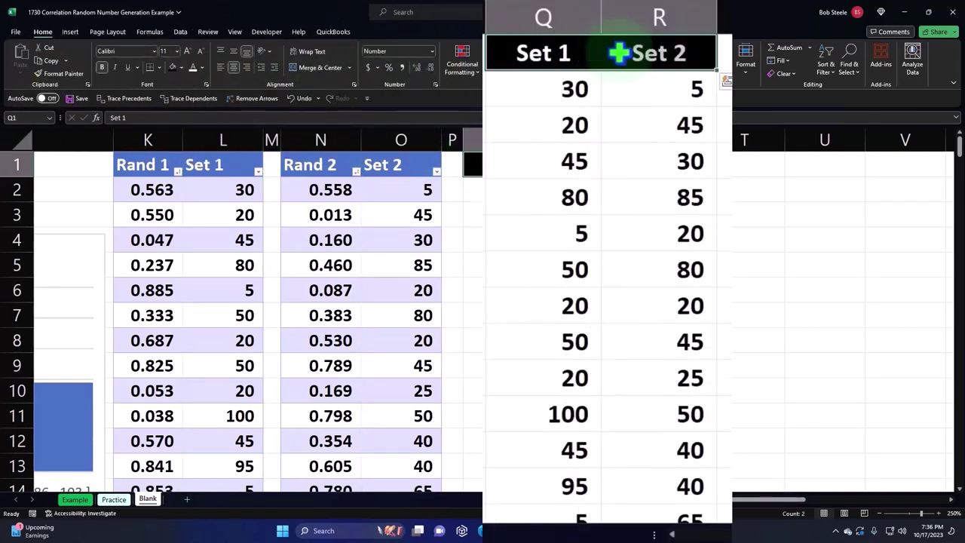
pyautogui.hotkey('ctrl', 'shift', 'Down')
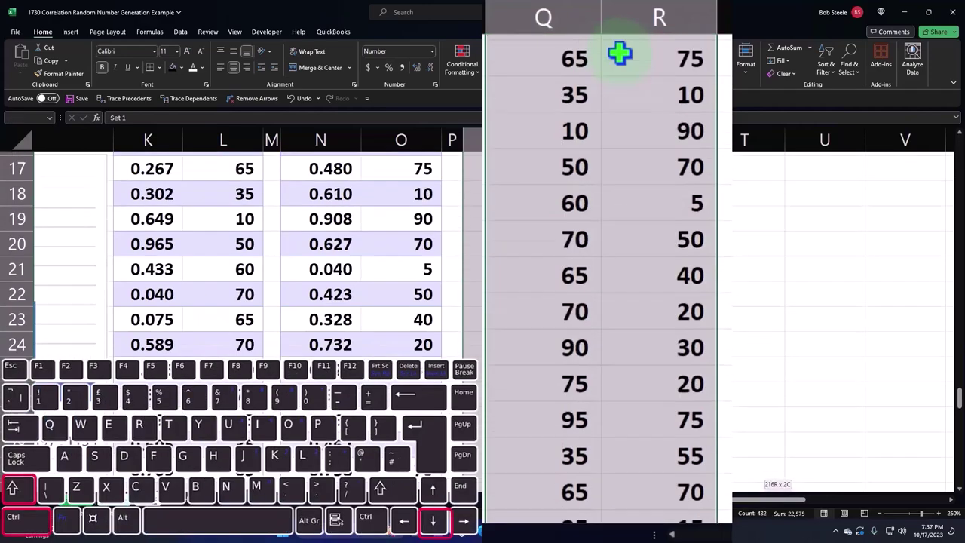
pyautogui.hotkey('ctrl', 'BackSpace')
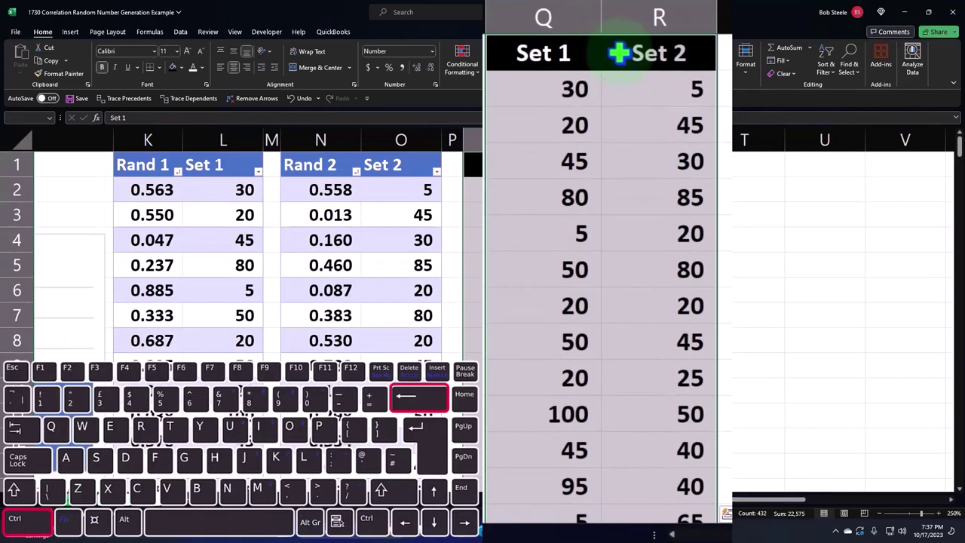
# Insert a scatter chart plotting the static Set 1 and Set 2 values.
pyautogui.click(71, 32)
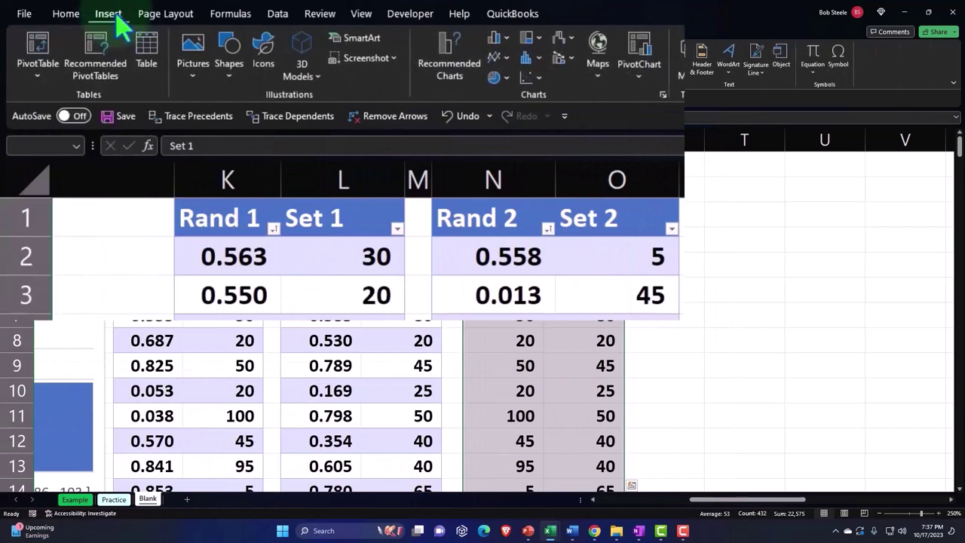
pyautogui.click(530, 80)
pyautogui.click(352, 106)
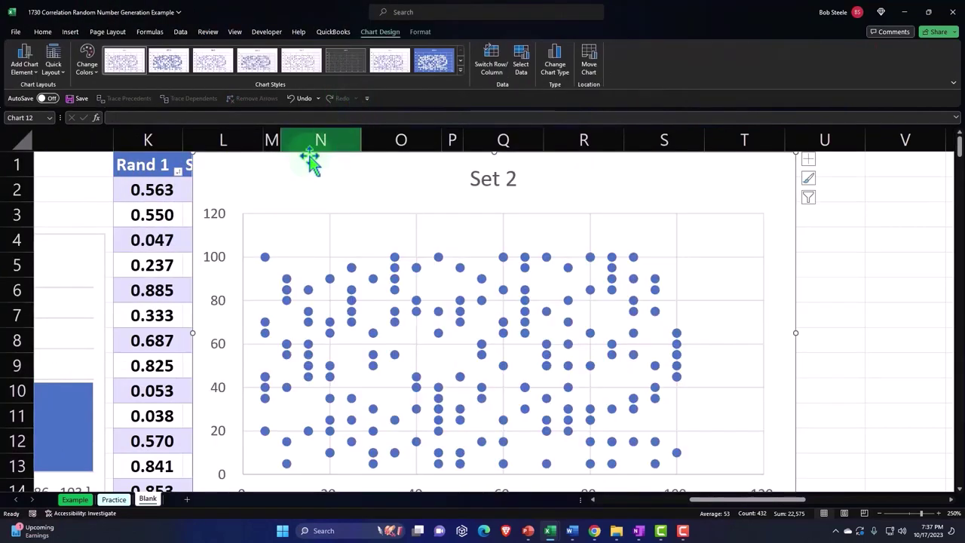
# Move the chart beside columns Q:R and shrink it to a smaller size.
pyautogui.moveTo(239, 178); pyautogui.dragTo(611, 191)
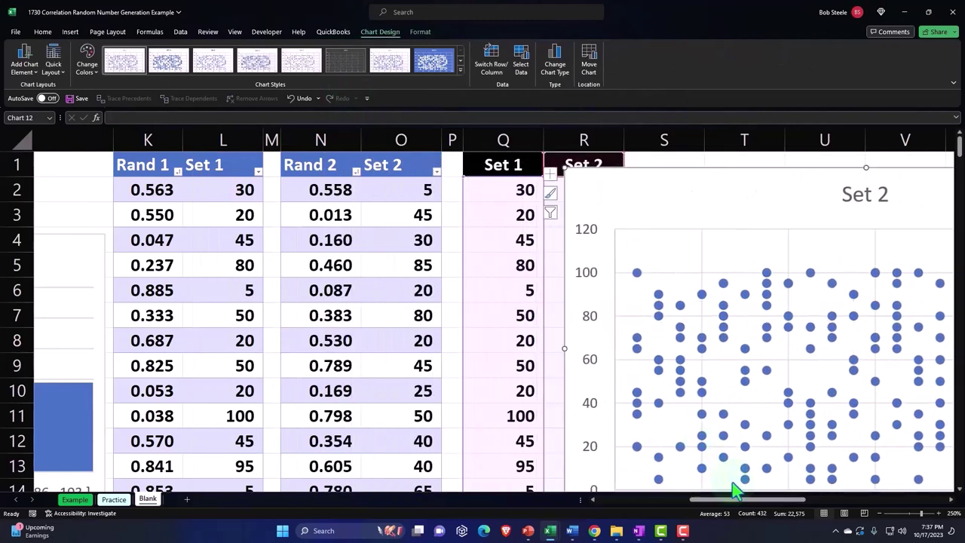
pyautogui.moveTo(725, 501); pyautogui.dragTo(761, 503)
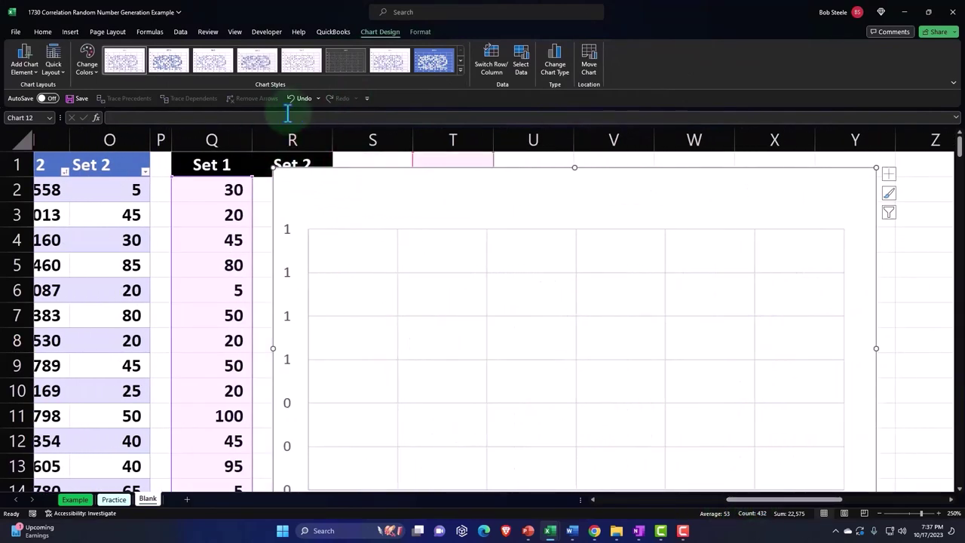
pyautogui.moveTo(302, 165); pyautogui.dragTo(379, 181)
pyautogui.scroll(-1, 819, 463)
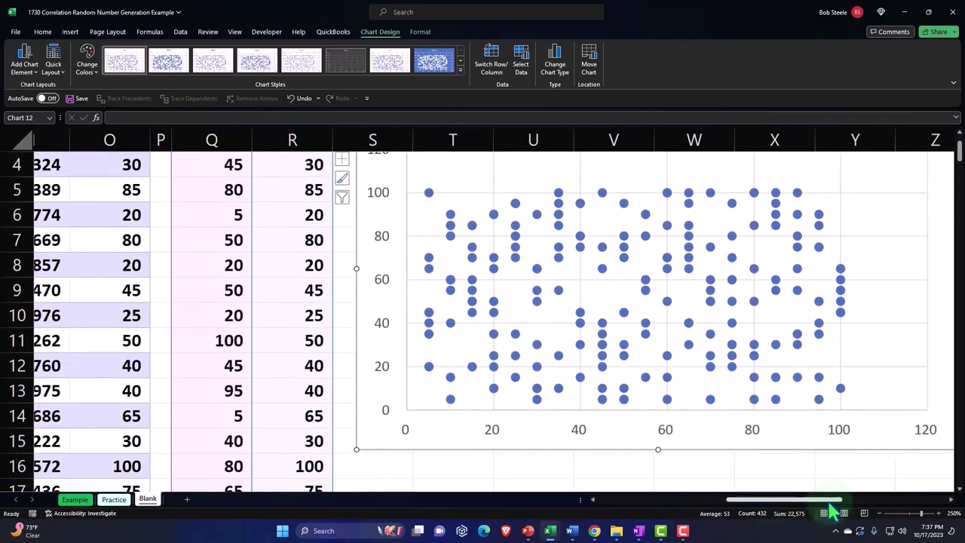
pyautogui.moveTo(829, 500); pyautogui.dragTo(844, 512)
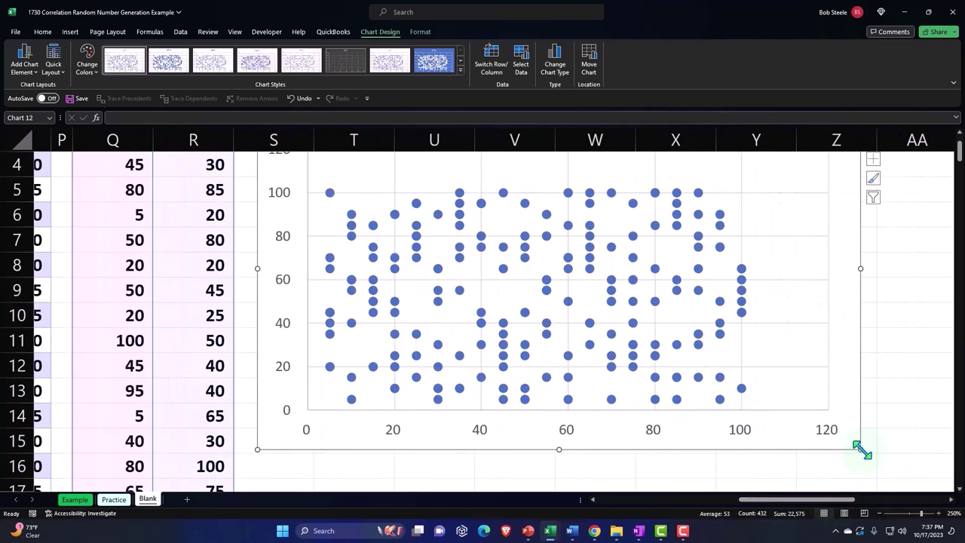
pyautogui.moveTo(862, 451); pyautogui.dragTo(709, 398)
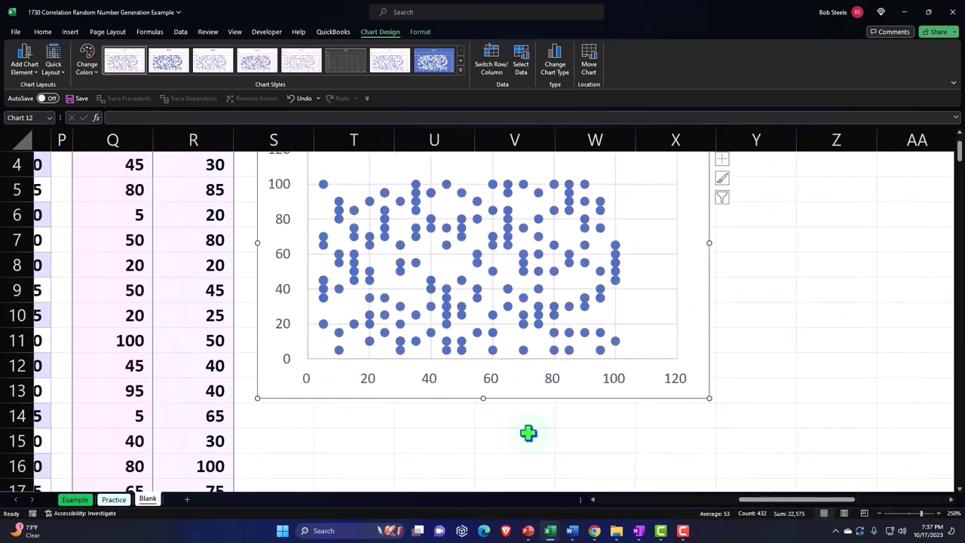
pyautogui.scroll(1, 528, 433)
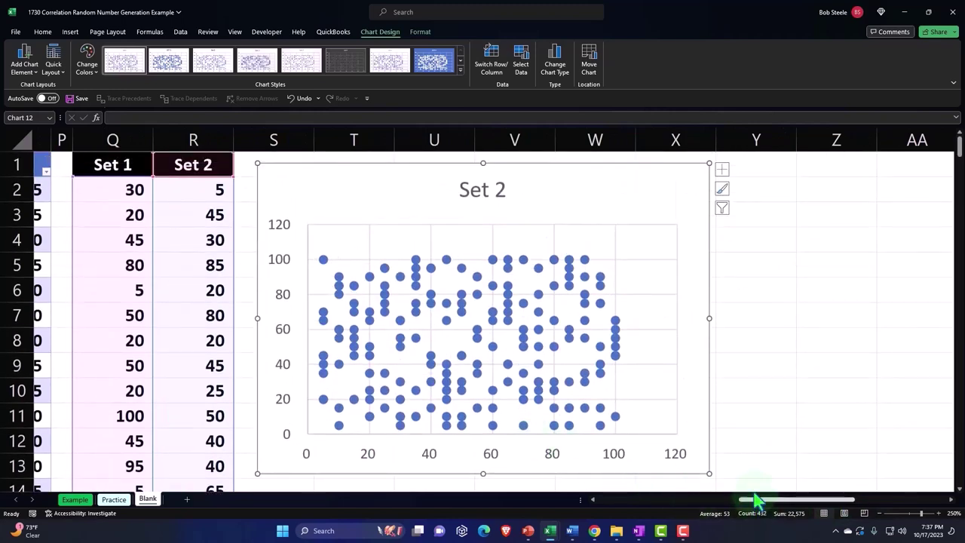
# Delete the chart's Set 2 title and compare the plot with the Rand scatter chart.
pyautogui.click(489, 198)
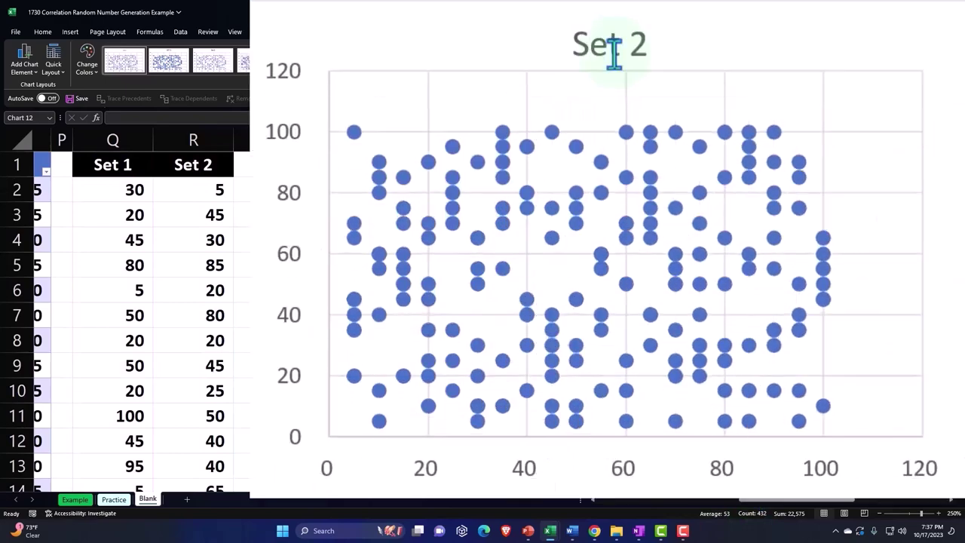
pyautogui.press('Delete')
pyautogui.moveTo(752, 499); pyautogui.dragTo(617, 504)
pyautogui.scroll(-9, 502, 267)
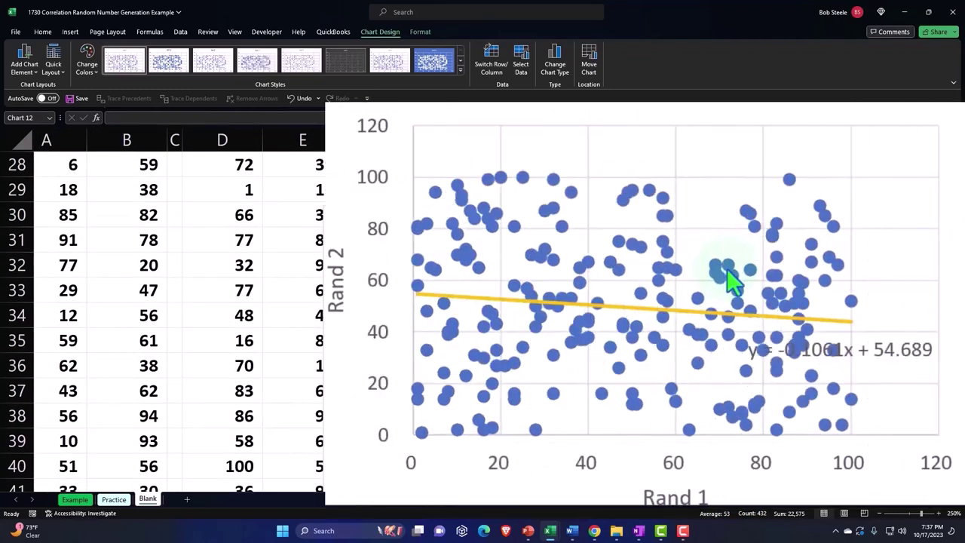
pyautogui.moveTo(510, 234)
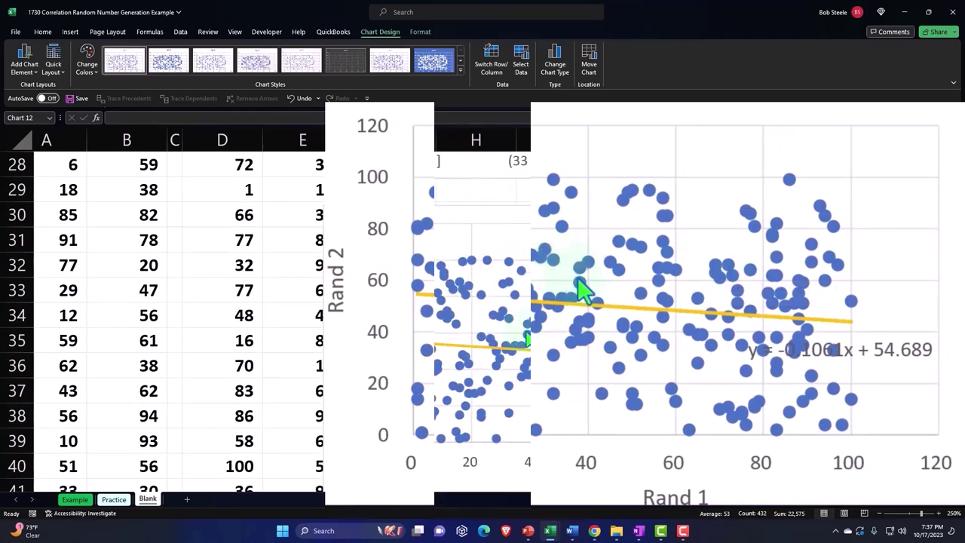
pyautogui.scroll(5, 588, 363)
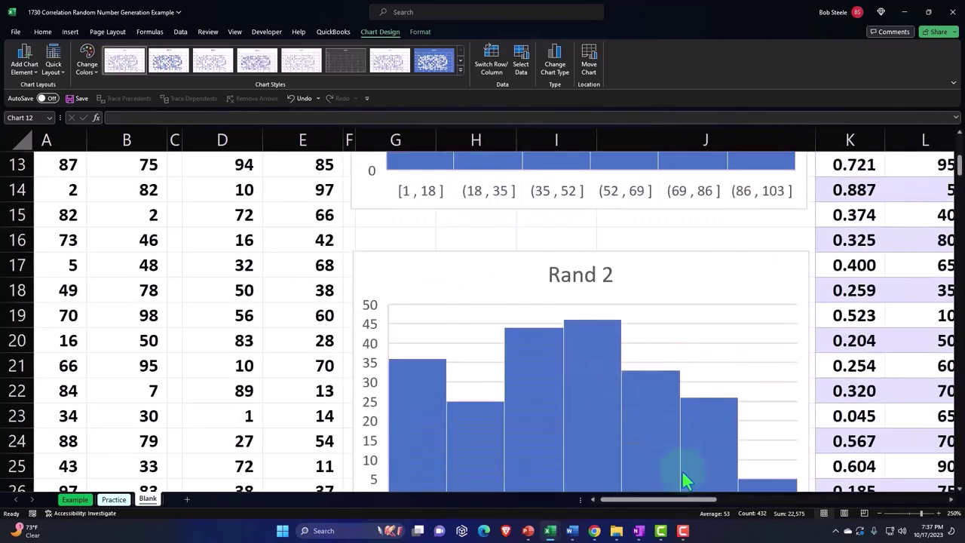
pyautogui.moveTo(689, 499); pyautogui.dragTo(825, 499)
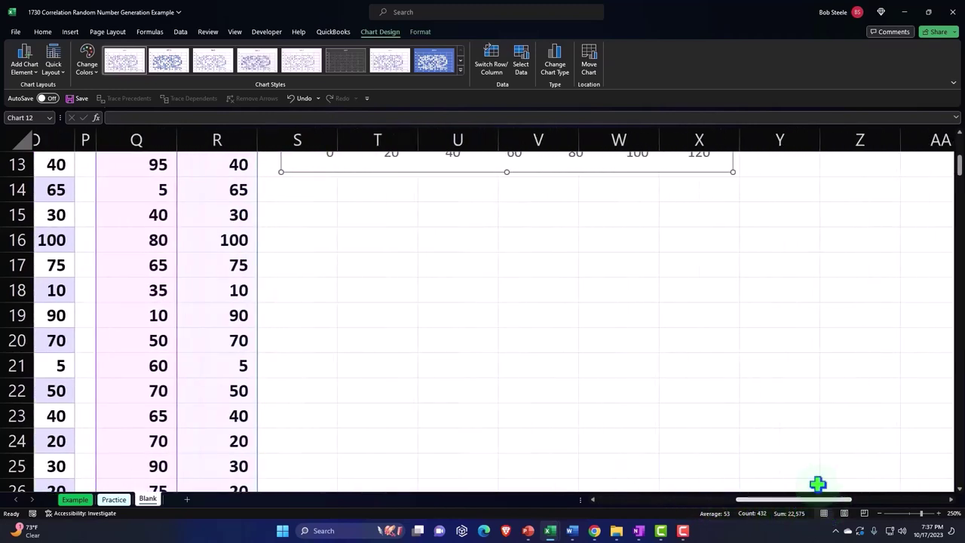
pyautogui.scroll(4, 722, 386)
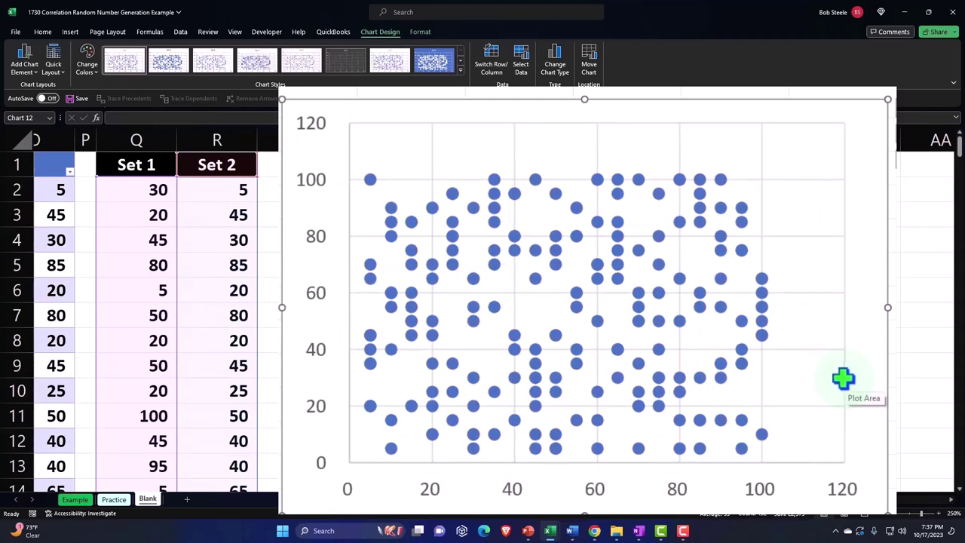
# Review the data beside the chart, then reselect the Set 1 versus Set 2 scatter chart.
pyautogui.click(892, 273)
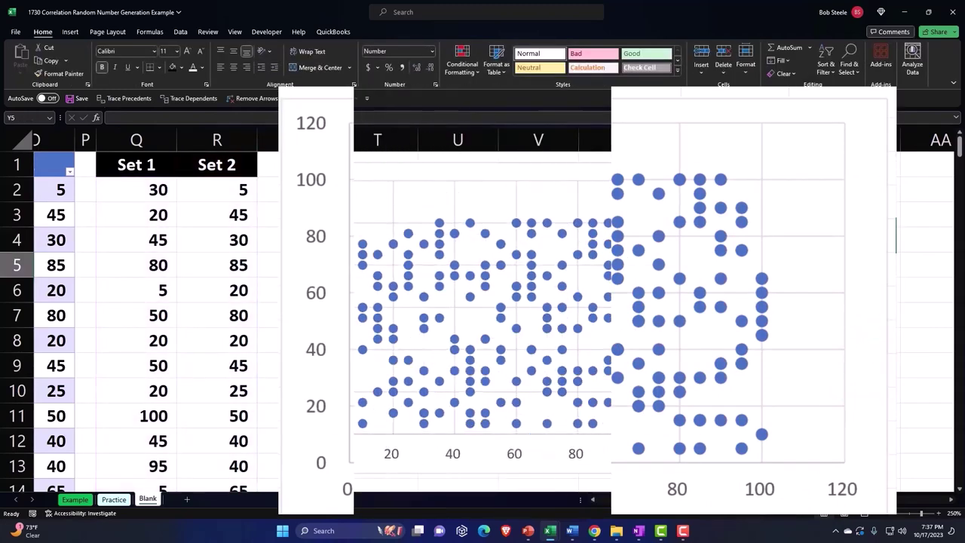
pyautogui.hscroll(-3, 762, 501)
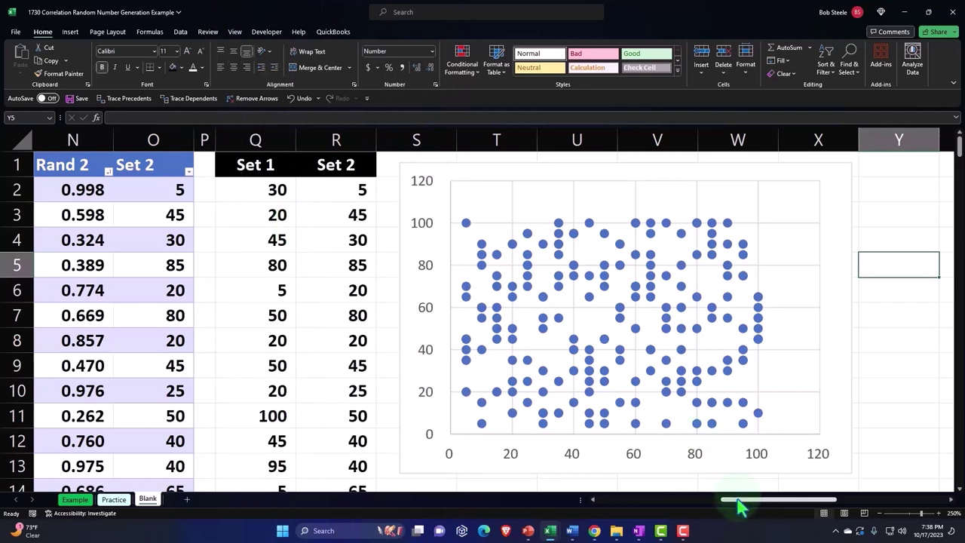
pyautogui.moveTo(738, 502)
pyautogui.mouseDown()
pyautogui.moveTo(606, 503)
pyautogui.moveTo(730, 509)
pyautogui.mouseUp()
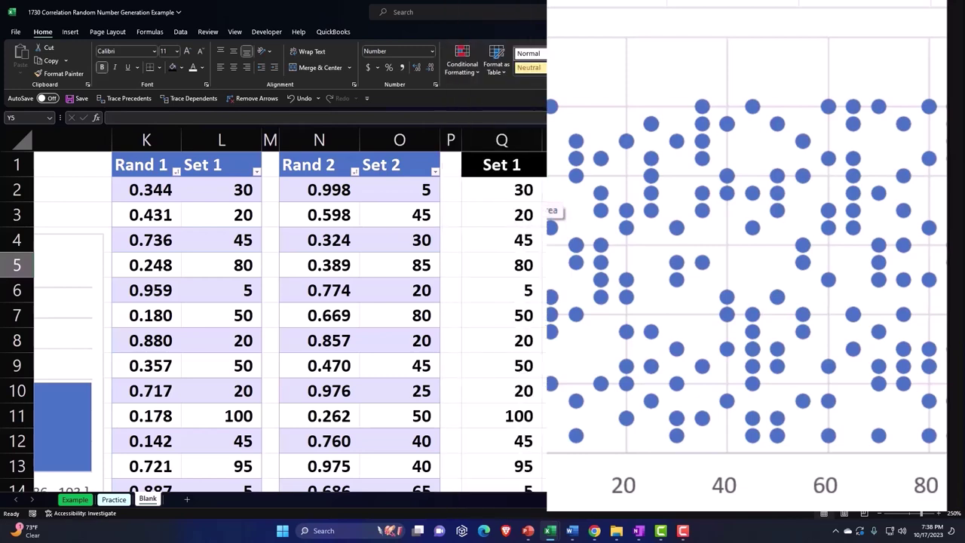
pyautogui.moveTo(735, 511); pyautogui.dragTo(782, 511)
pyautogui.click(698, 203)
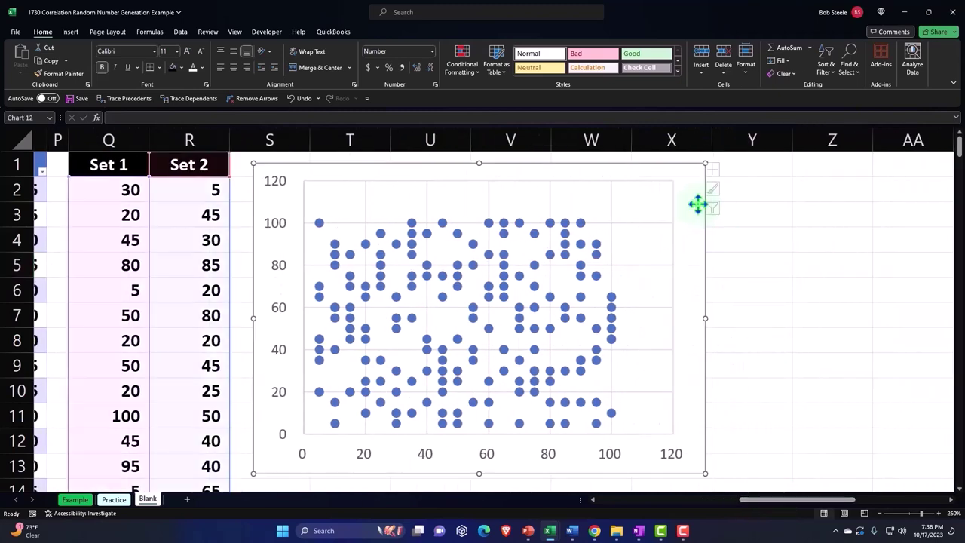
# Check Trendline in Chart Elements and open its More Options formatting pane.
pyautogui.click(717, 172)
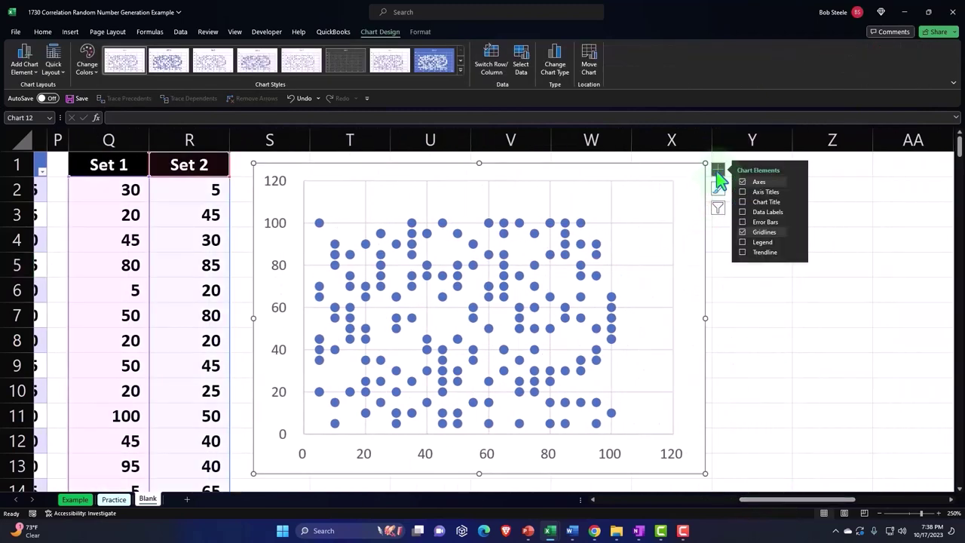
pyautogui.click(741, 254)
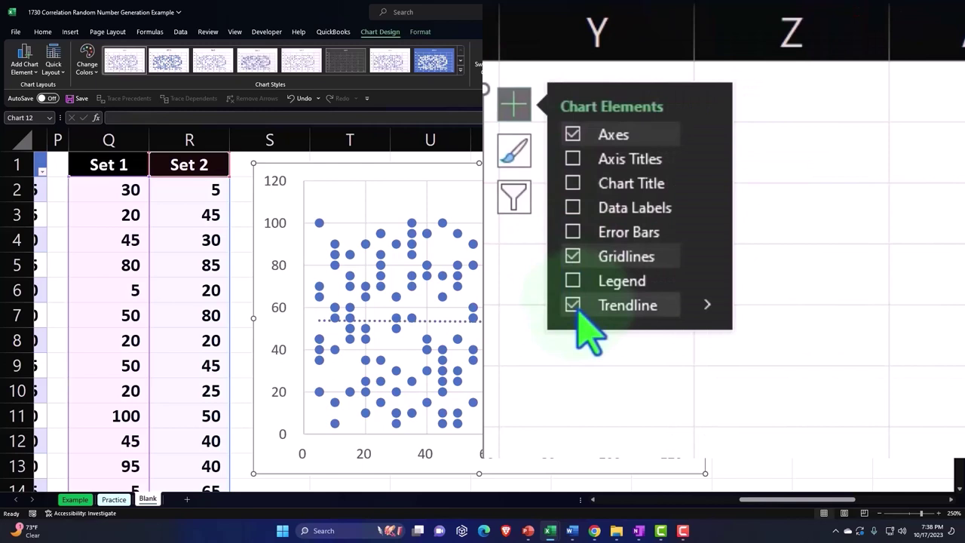
pyautogui.click(707, 304)
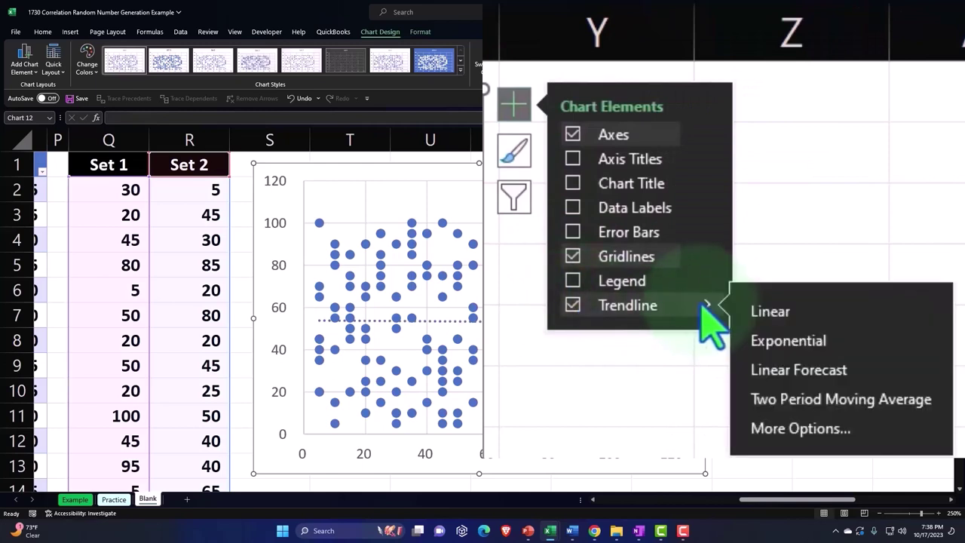
pyautogui.click(780, 442)
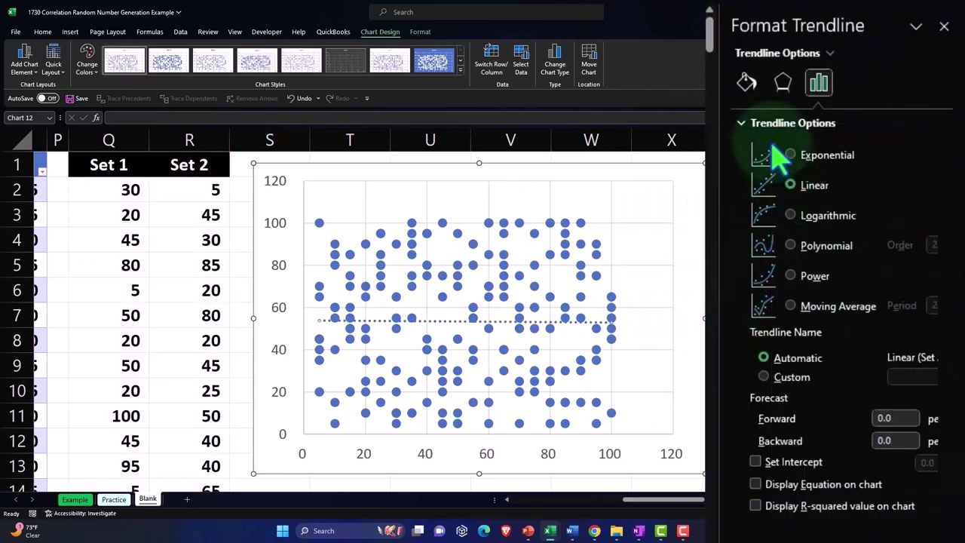
# Set the trendline's dash type to solid and colour to yellow, then close the pane.
pyautogui.click(747, 83)
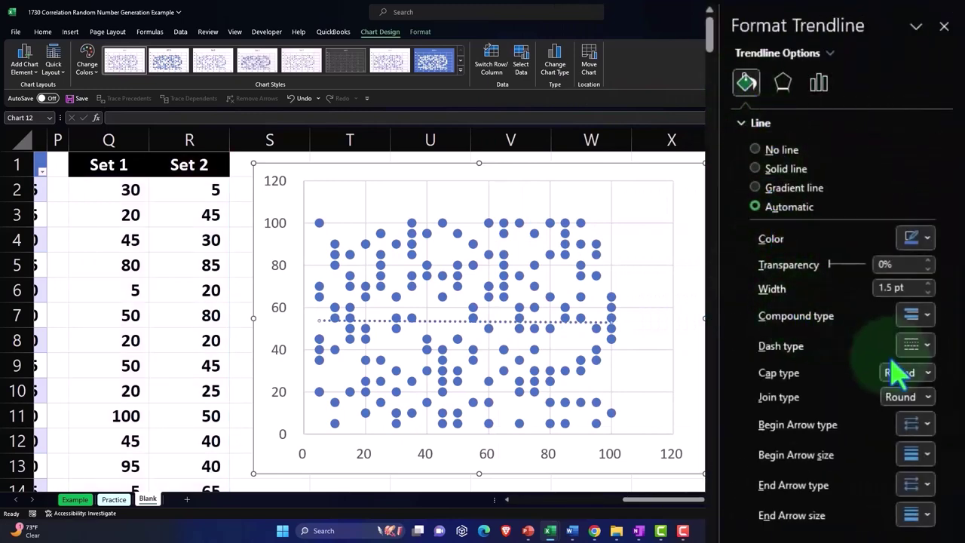
pyautogui.click(929, 347)
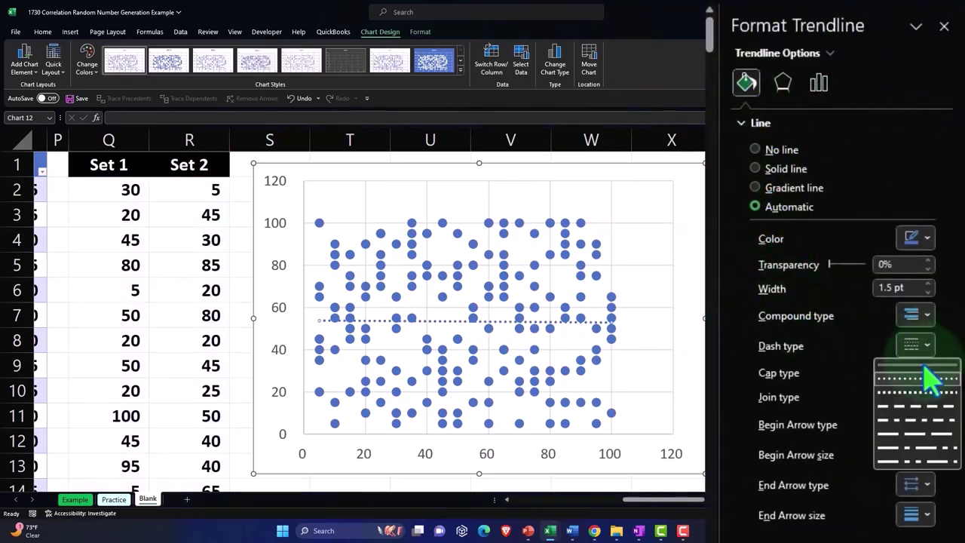
pyautogui.click(927, 365)
pyautogui.click(932, 246)
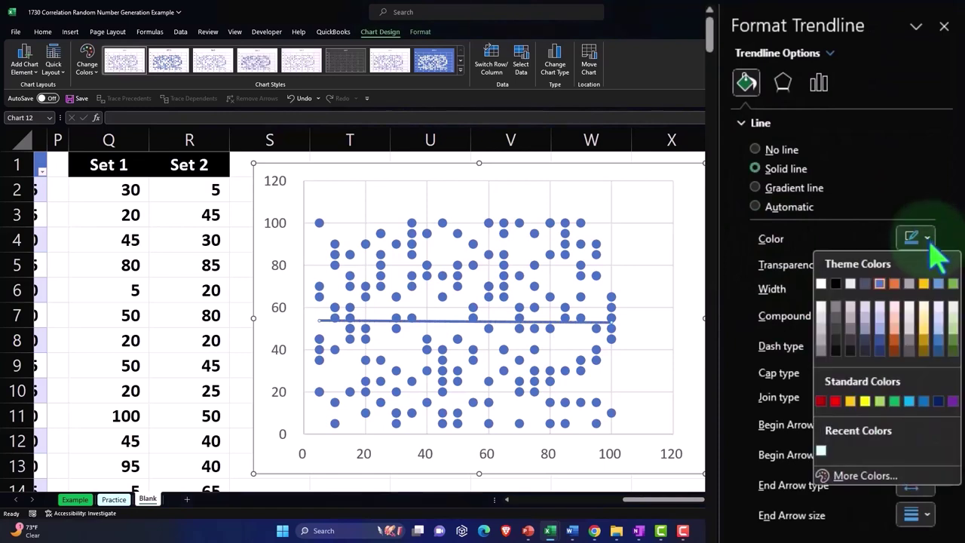
pyautogui.click(857, 397)
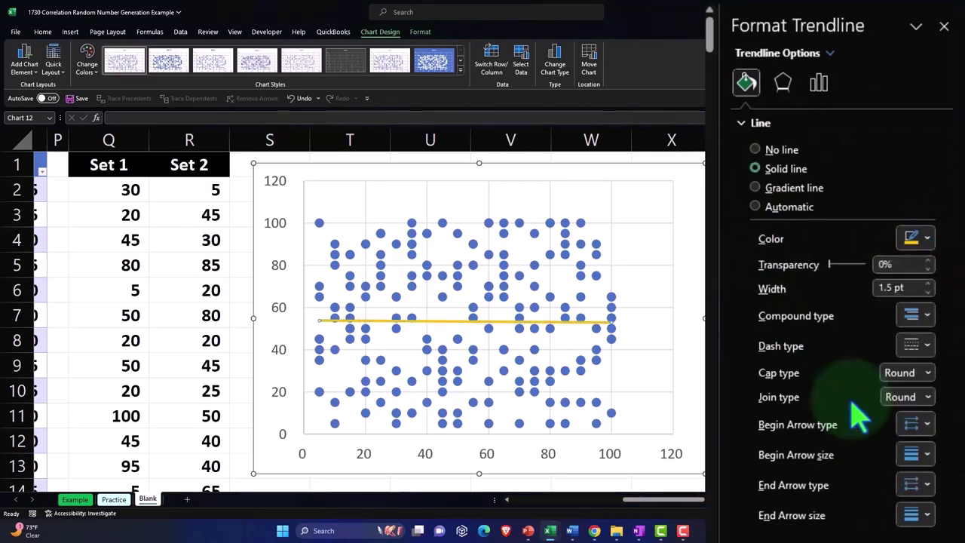
pyautogui.click(944, 28)
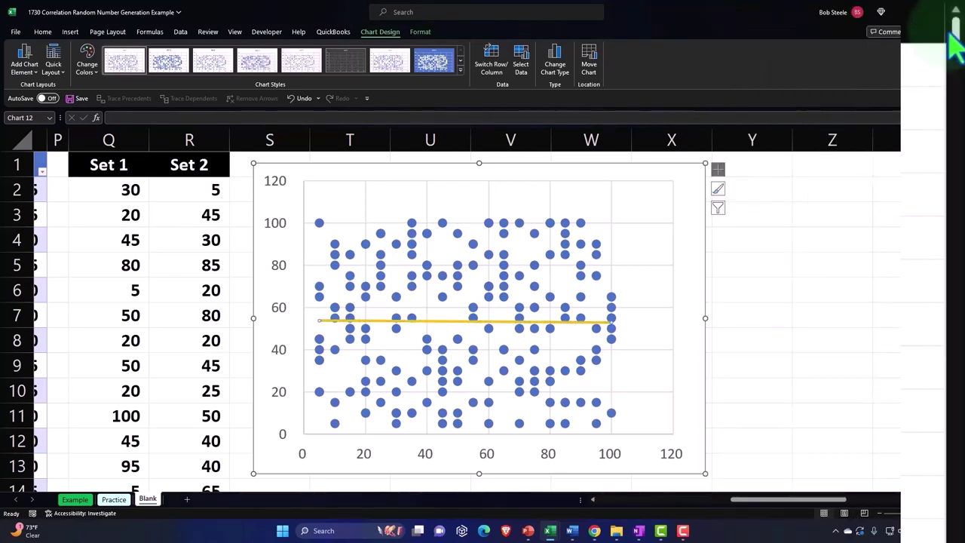
pyautogui.click(693, 220)
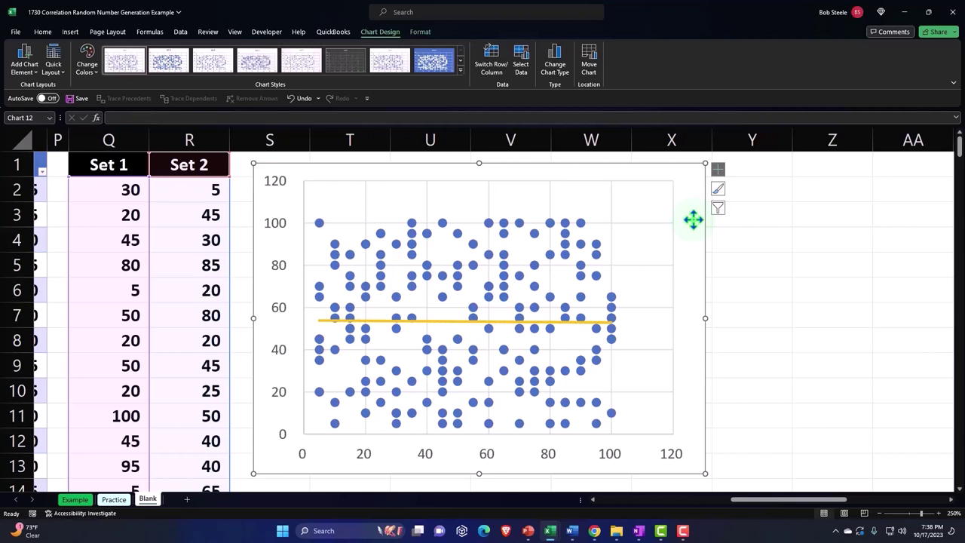
pyautogui.click(777, 255)
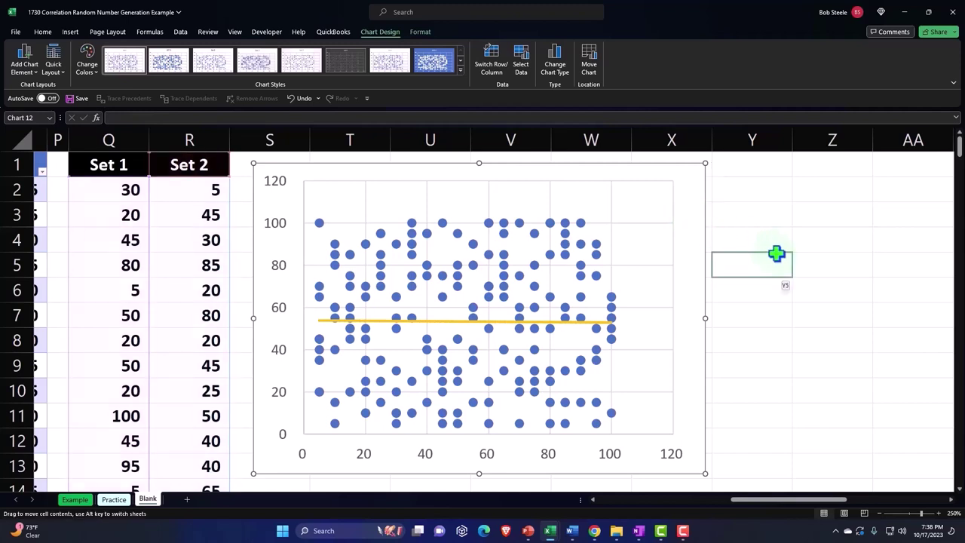